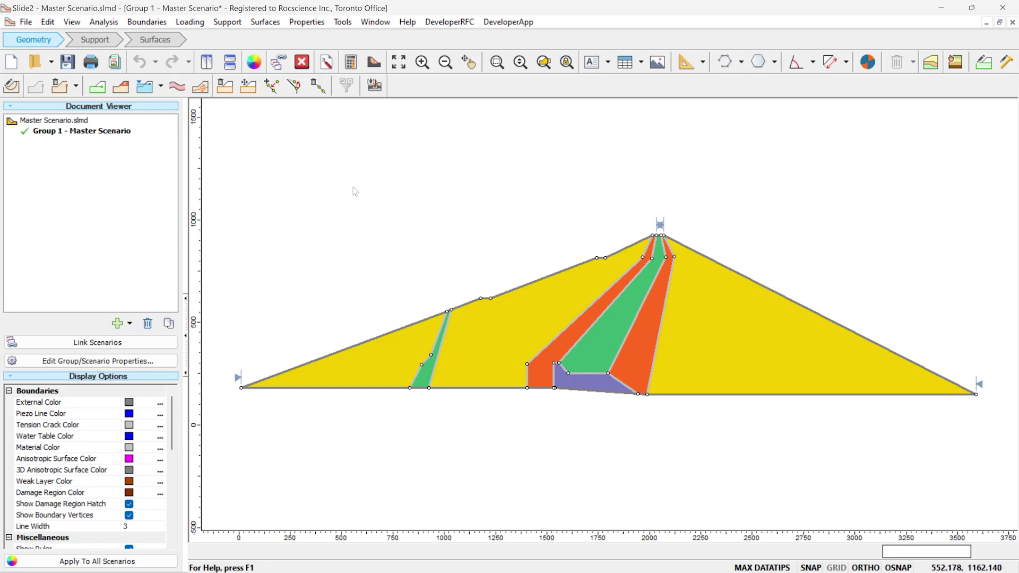
Step: Open the Define Material Properties dialog from the Properties menu
{"action": "mouse_move", "coordinate": [614, 323]}
{"action": "left_click", "coordinate": [312, 22]}
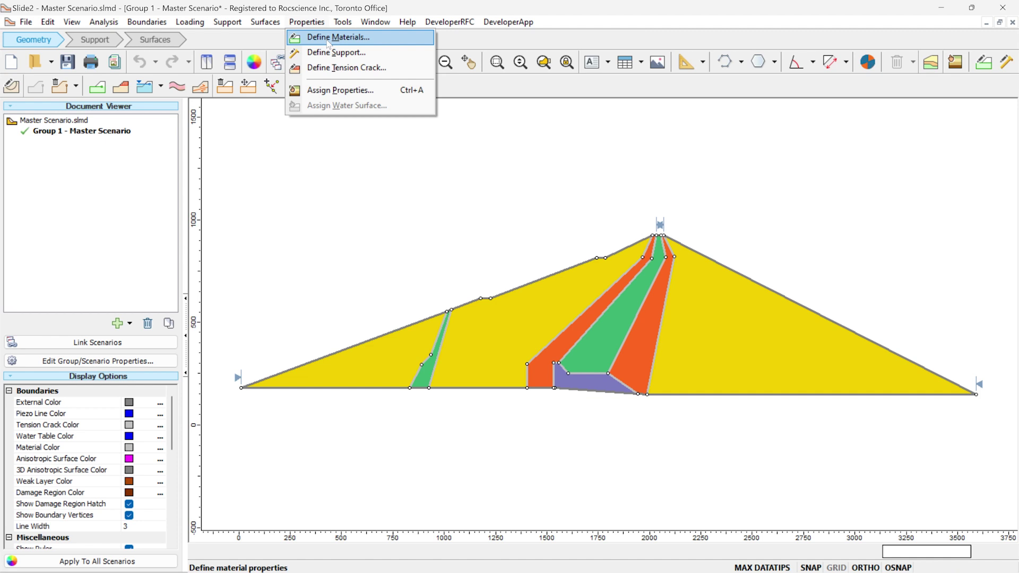
{"action": "left_click", "coordinate": [327, 39]}
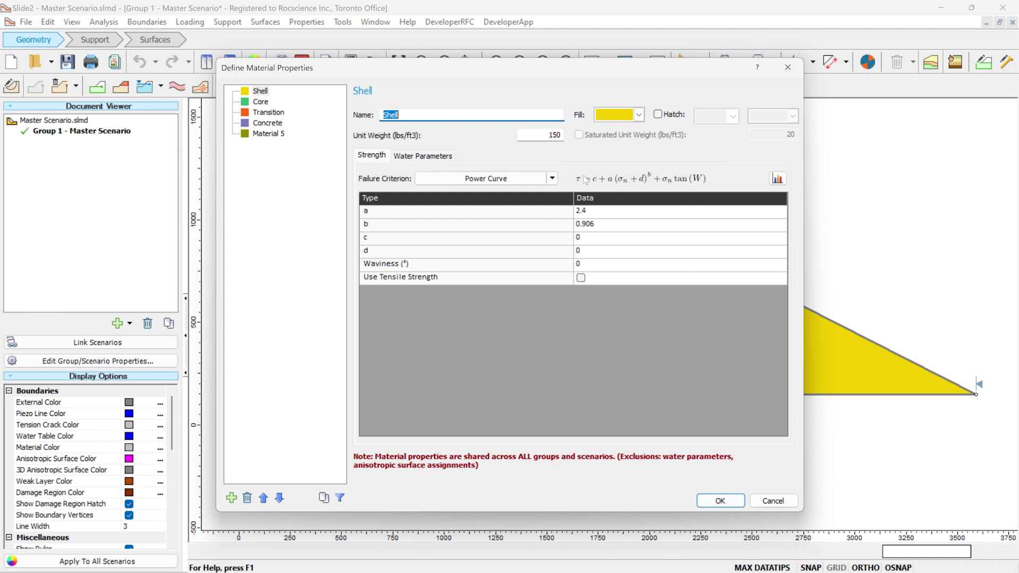
Step: Review Core and Shell materials, browsing failure criteria while keeping Shell's Power Curve (a 2.4, b 0.906)
{"action": "left_click", "coordinate": [259, 103]}
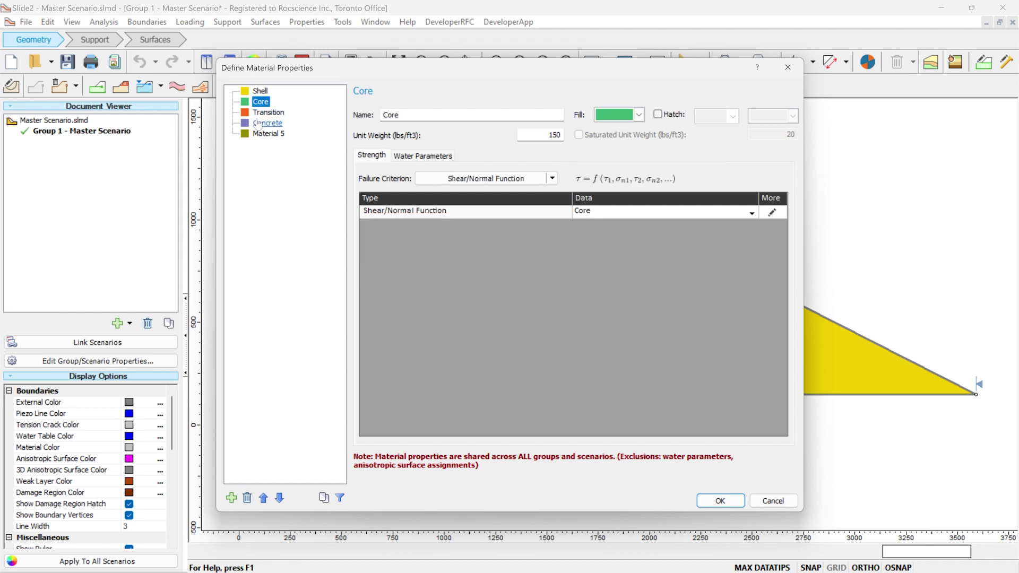
{"action": "left_click", "coordinate": [260, 92]}
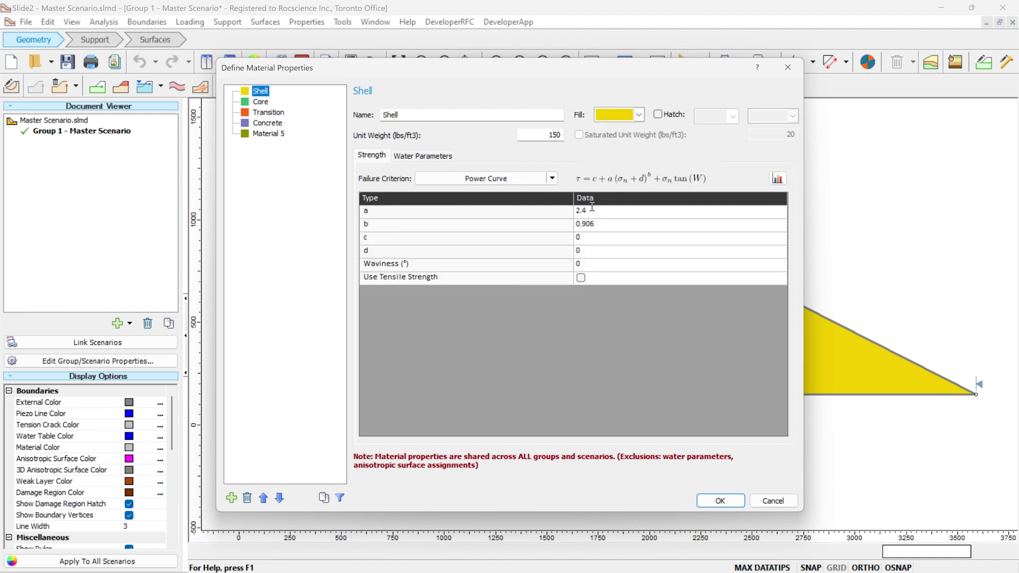
{"action": "key", "text": "Tab"}
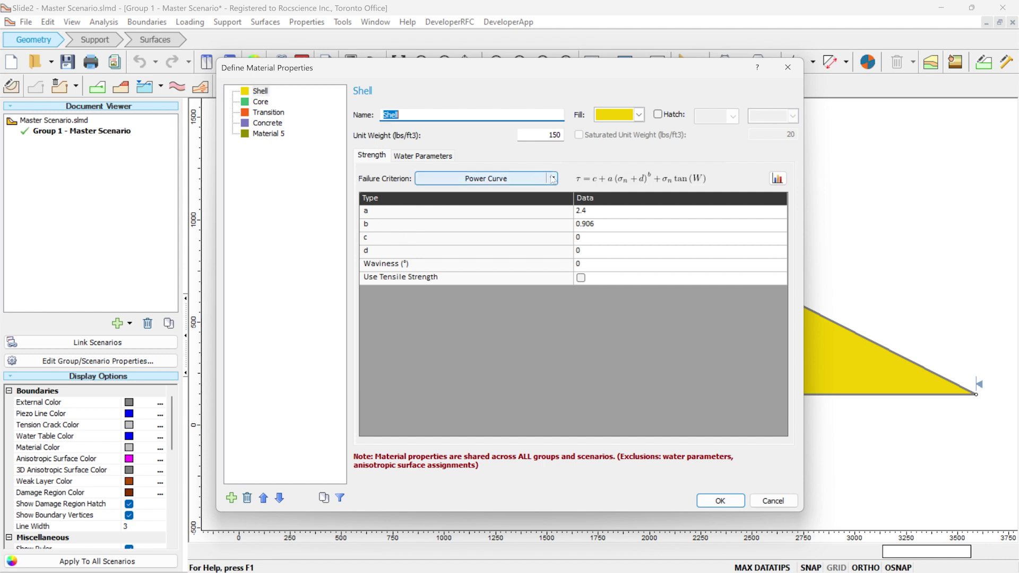
{"action": "left_click", "coordinate": [552, 178]}
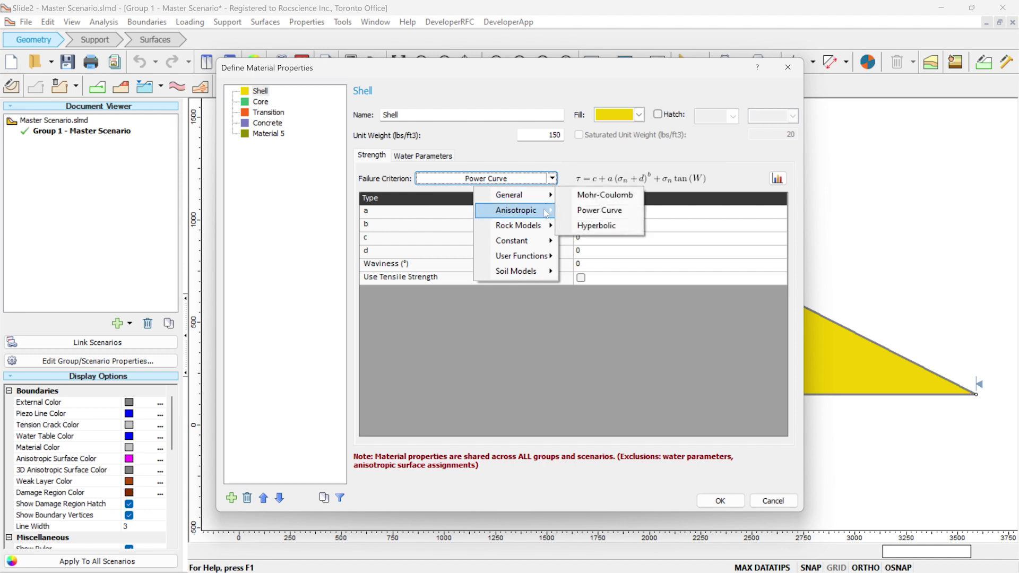
{"action": "mouse_move", "coordinate": [545, 216]}
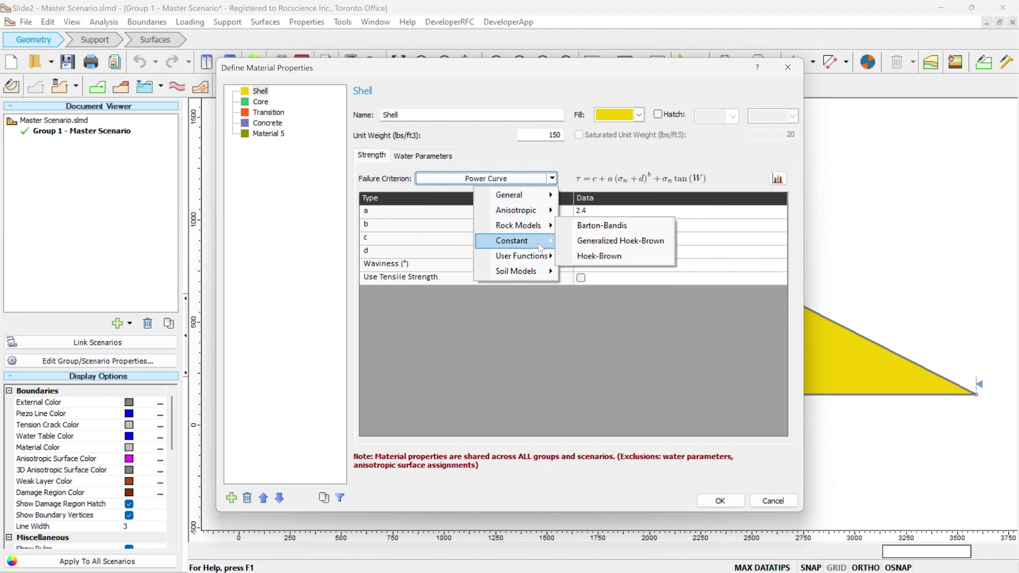
{"action": "mouse_move", "coordinate": [540, 247]}
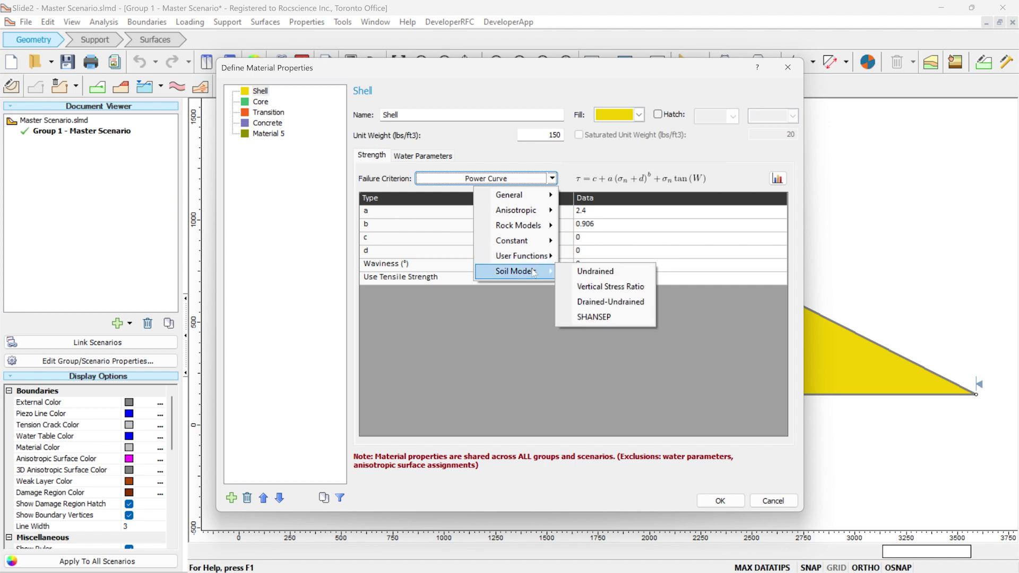
{"action": "left_click", "coordinate": [526, 329]}
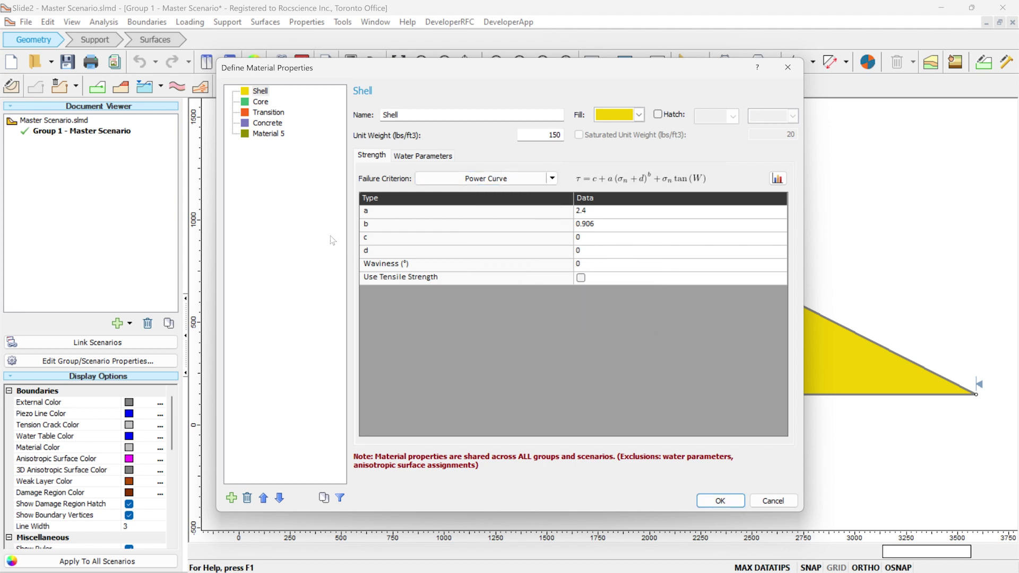
{"action": "left_click", "coordinate": [241, 89]}
Step: Compare Core and Transition, view Transition's shear/normal function table, then select Concrete (Infinite Strength, 120 lbs/ft3)
{"action": "left_click", "coordinate": [261, 102]}
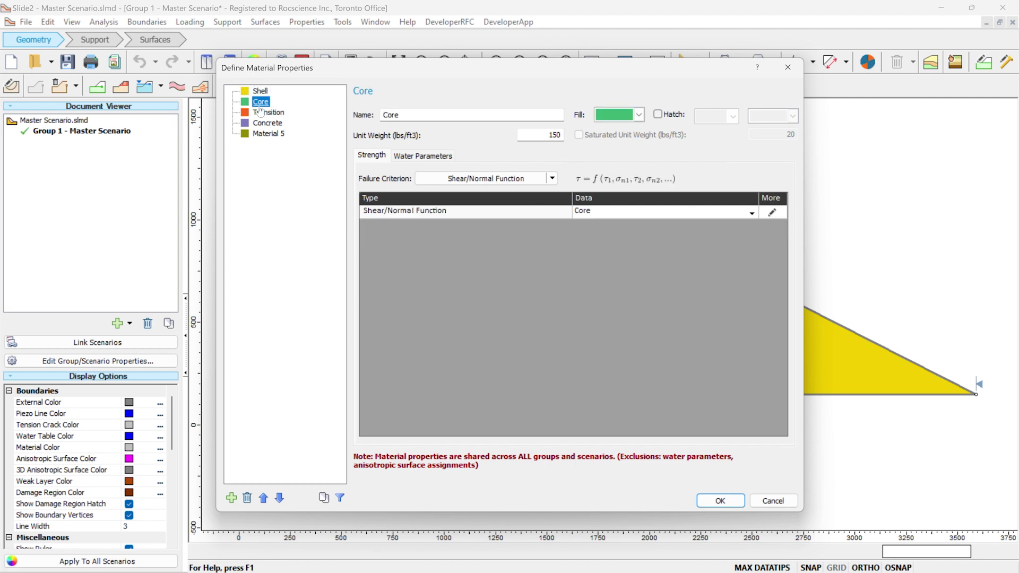
{"action": "left_click", "coordinate": [261, 112]}
{"action": "left_click", "coordinate": [261, 103]}
{"action": "left_click", "coordinate": [268, 113]}
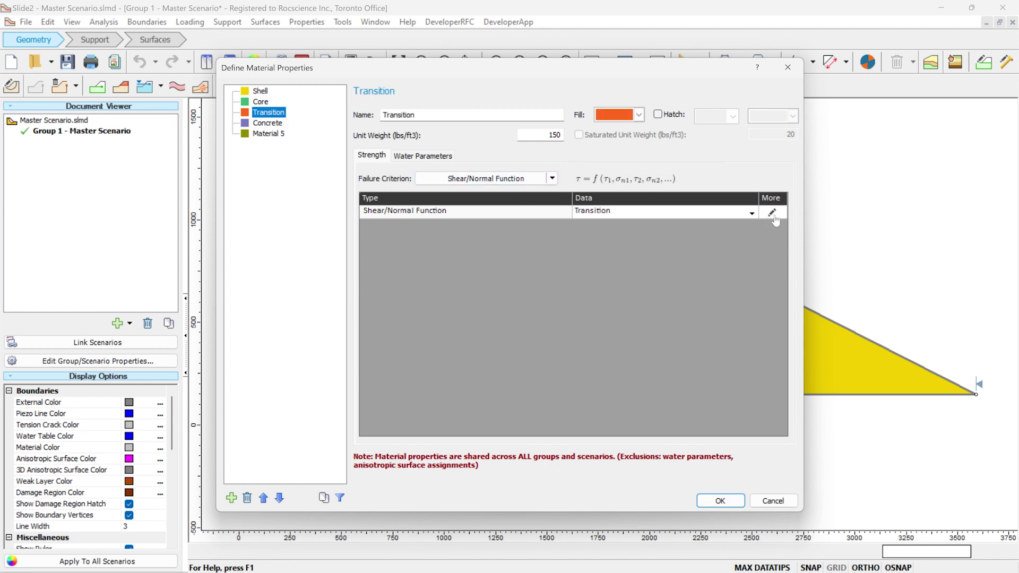
{"action": "left_click", "coordinate": [773, 214]}
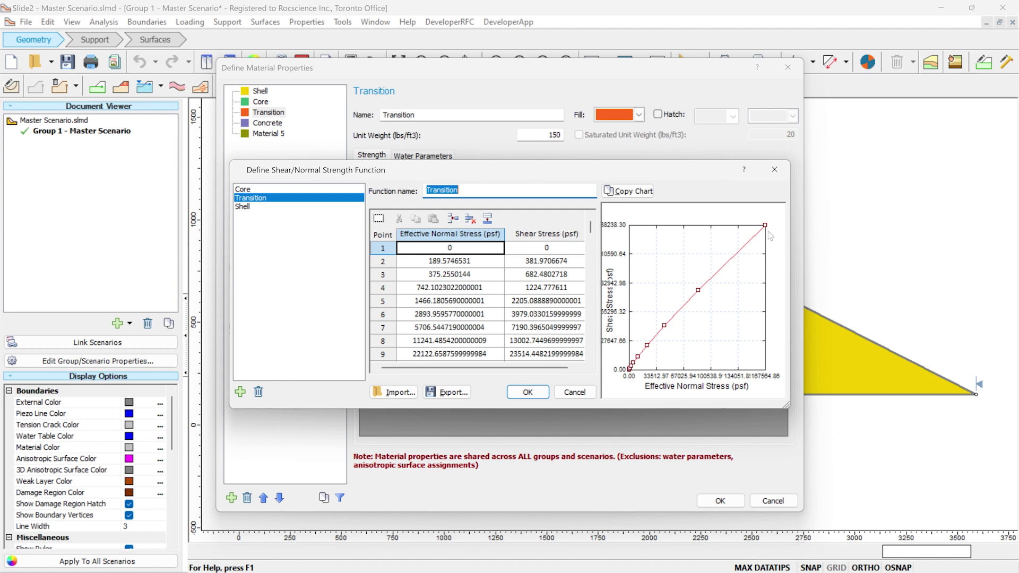
{"action": "left_click", "coordinate": [584, 393]}
{"action": "left_click", "coordinate": [268, 123]}
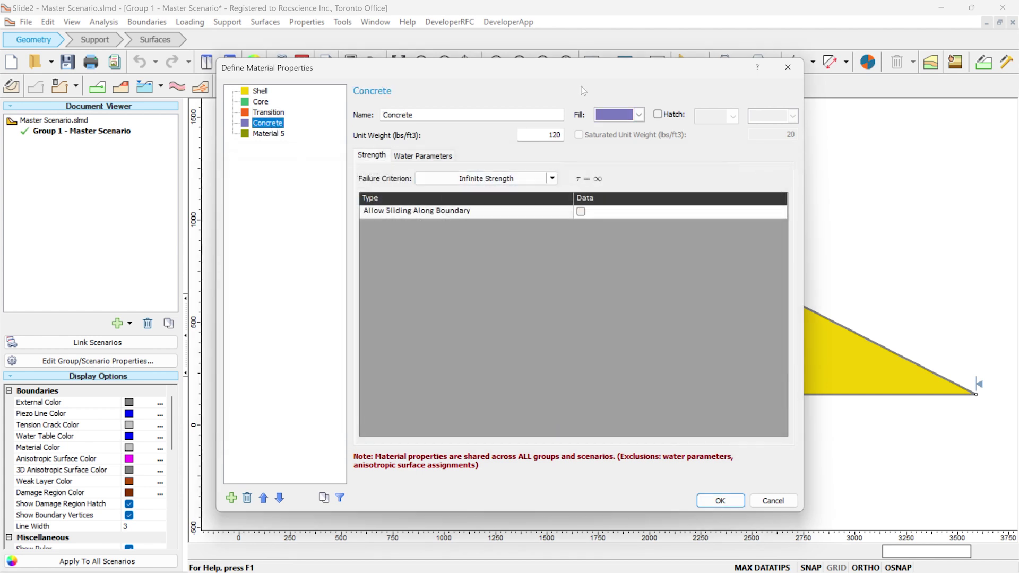
Step: Close the materials dialog unchanged, then save and compute the dam model
{"action": "left_click", "coordinate": [786, 507]}
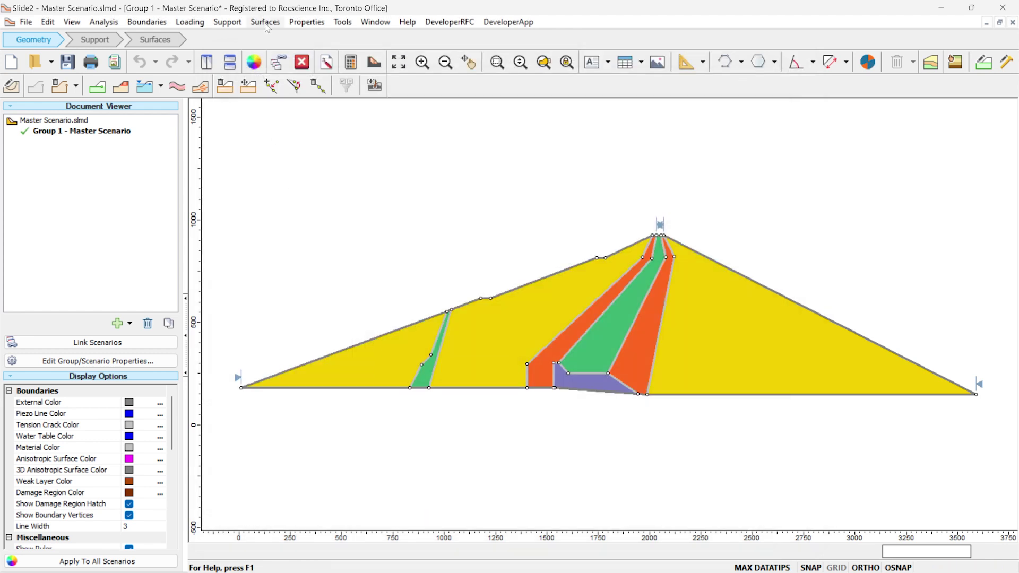
{"action": "left_click", "coordinate": [348, 64]}
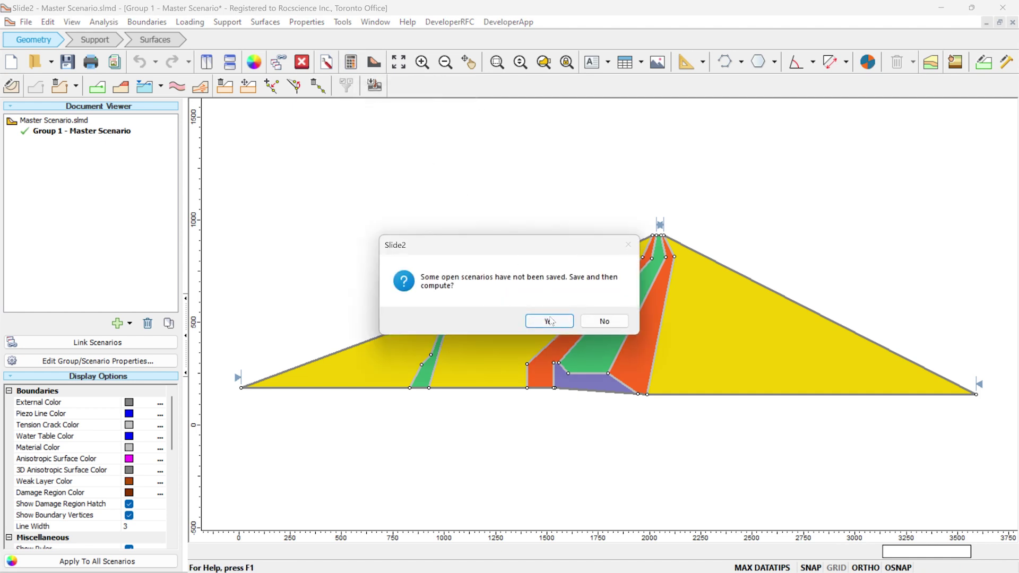
{"action": "left_click", "coordinate": [549, 320]}
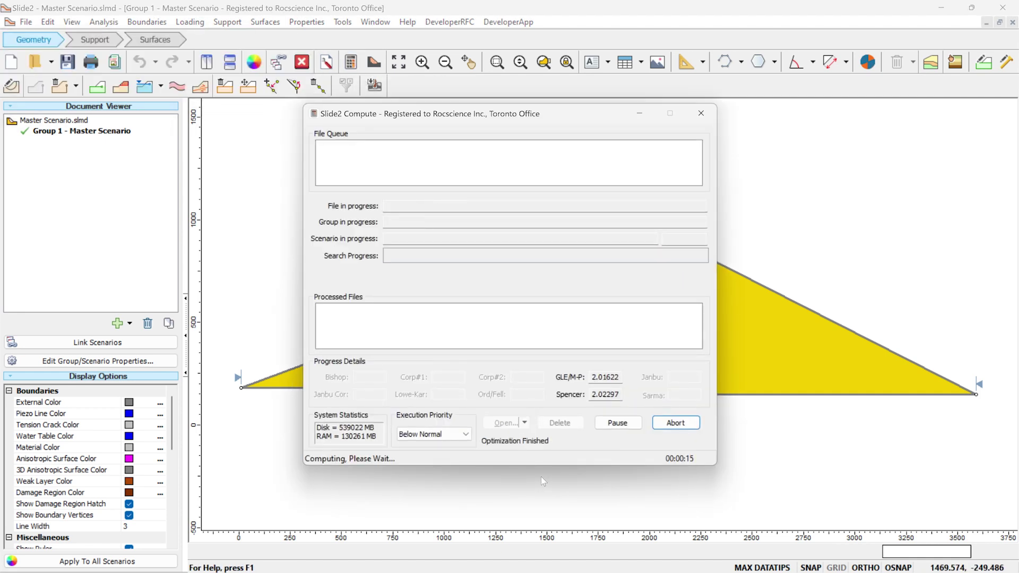
Step: View the results in Slide2 Interpret, showing the Spencer factor of safety of 2.023
{"action": "left_click", "coordinate": [111, 24]}
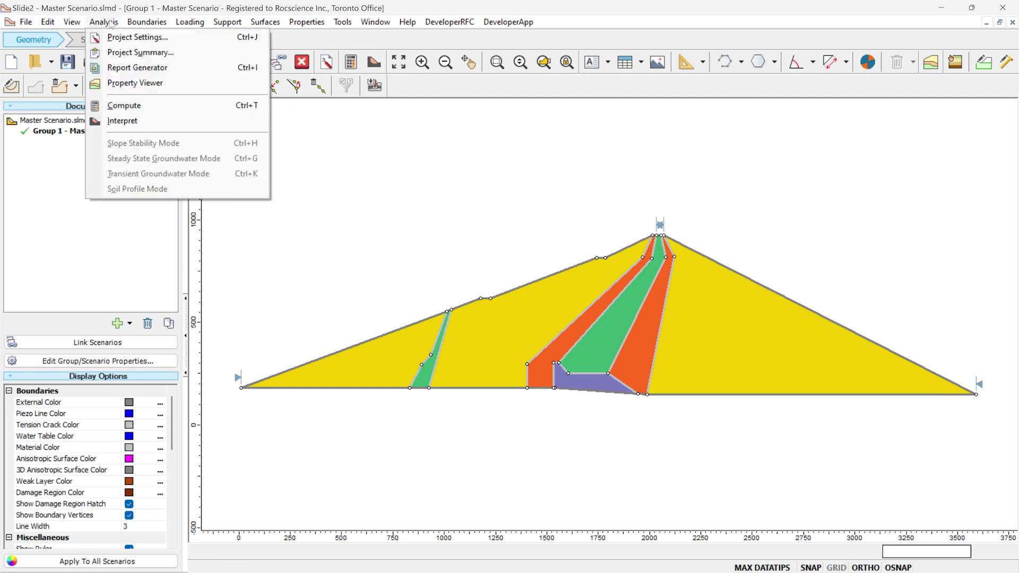
{"action": "left_click", "coordinate": [127, 120]}
{"action": "scroll", "coordinate": [348, 226], "scroll_direction": "down", "scroll_amount": 1}
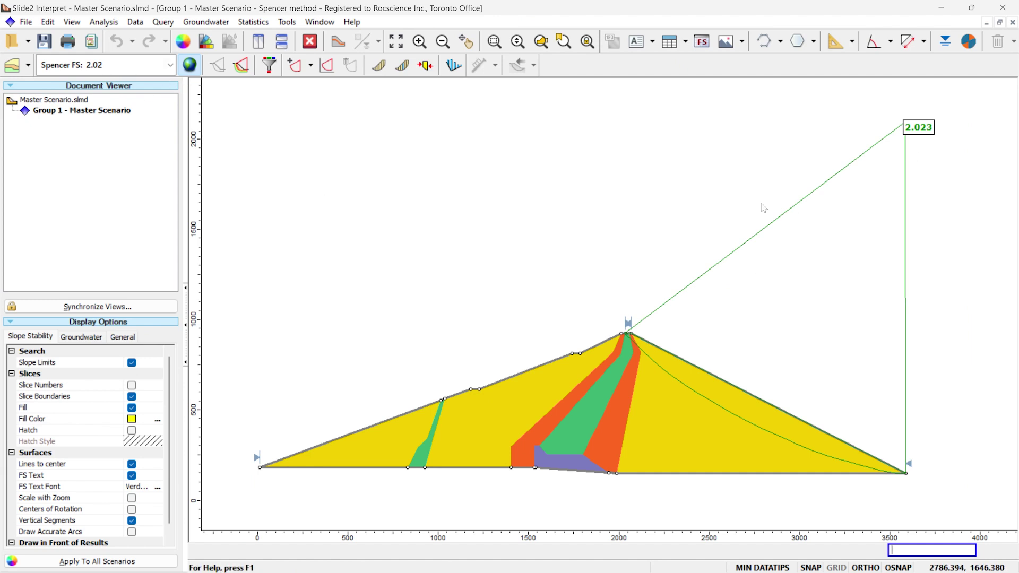
Step: Show the slices on the critical slip surface and query the data for slice 23
{"action": "mouse_move", "coordinate": [887, 462]}
{"action": "scroll", "coordinate": [599, 244], "scroll_direction": "down", "scroll_amount": 1}
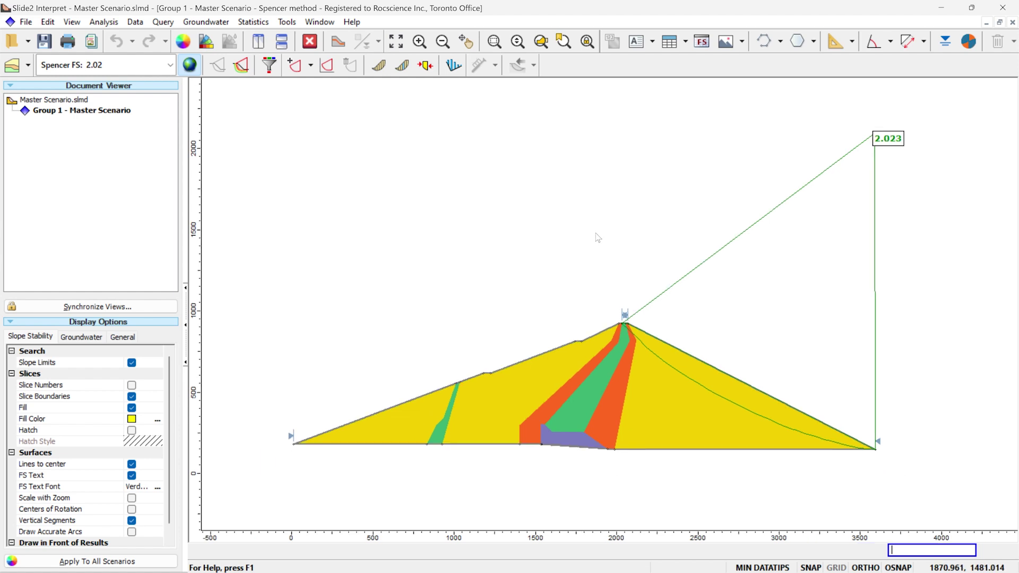
{"action": "left_click", "coordinate": [380, 67]}
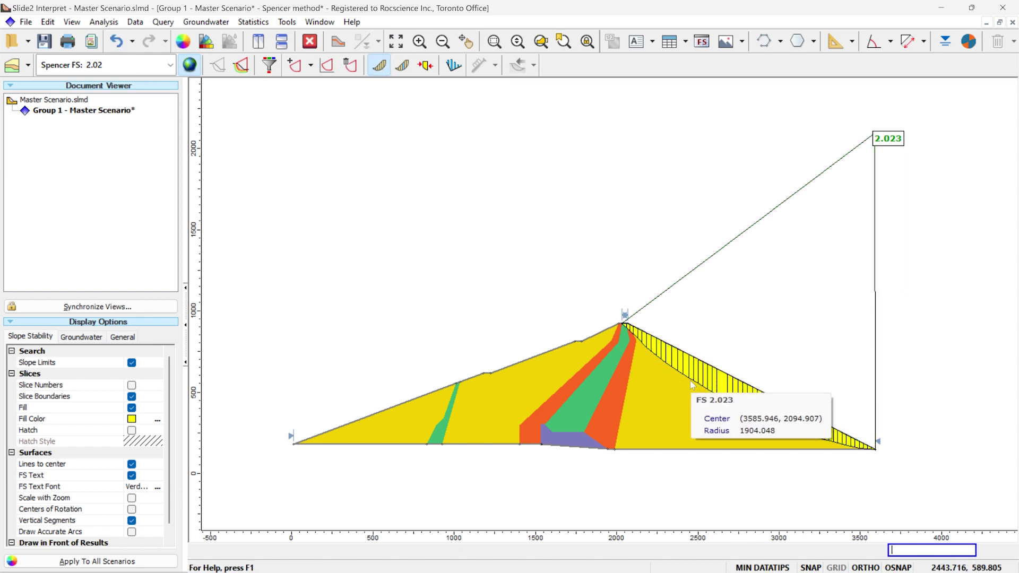
{"action": "left_click", "coordinate": [407, 70]}
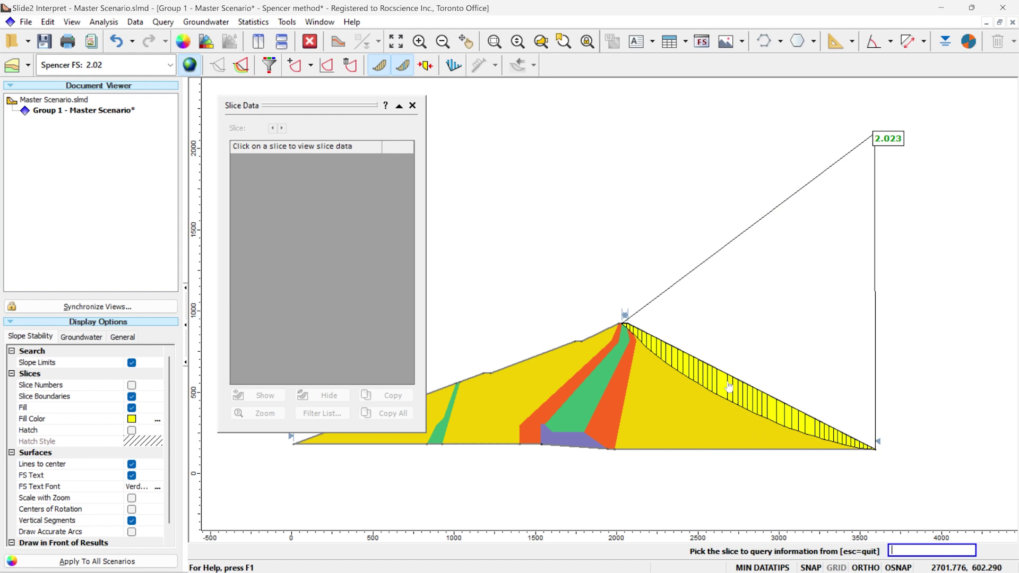
{"action": "left_click", "coordinate": [730, 378]}
Step: Close the slice 23 data, hide the slices, and zoom out to the whole dam
{"action": "scroll", "coordinate": [730, 384], "scroll_direction": "up", "scroll_amount": 3}
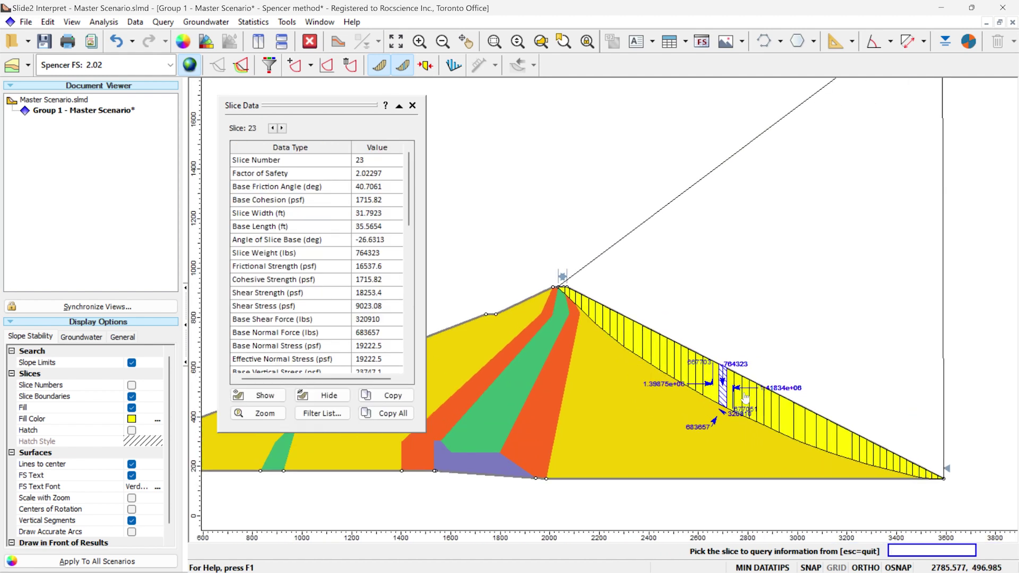
{"action": "scroll", "coordinate": [382, 239], "scroll_direction": "down", "scroll_amount": 12}
{"action": "scroll", "coordinate": [382, 239], "scroll_direction": "up", "scroll_amount": 12}
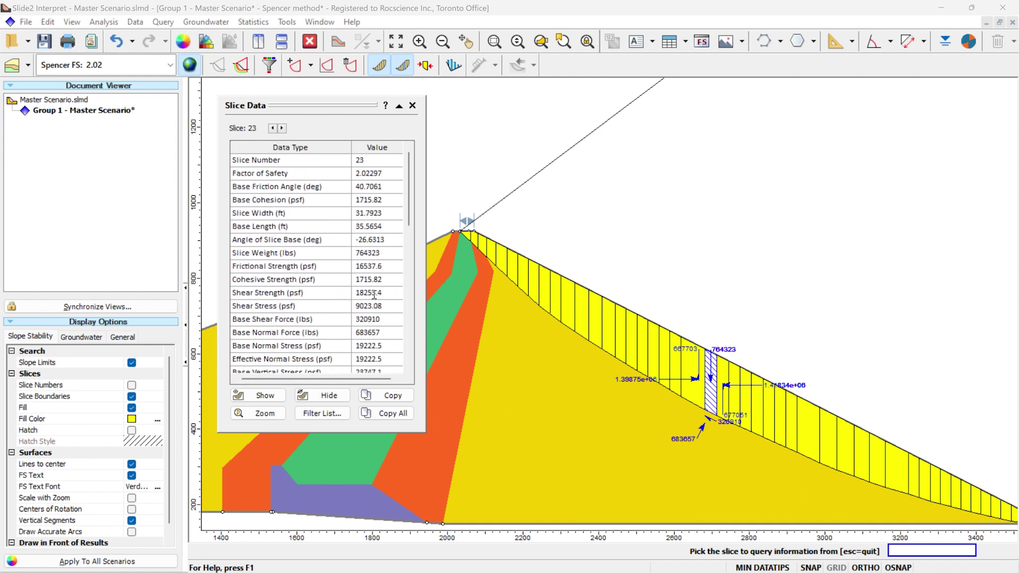
{"action": "left_click", "coordinate": [412, 105]}
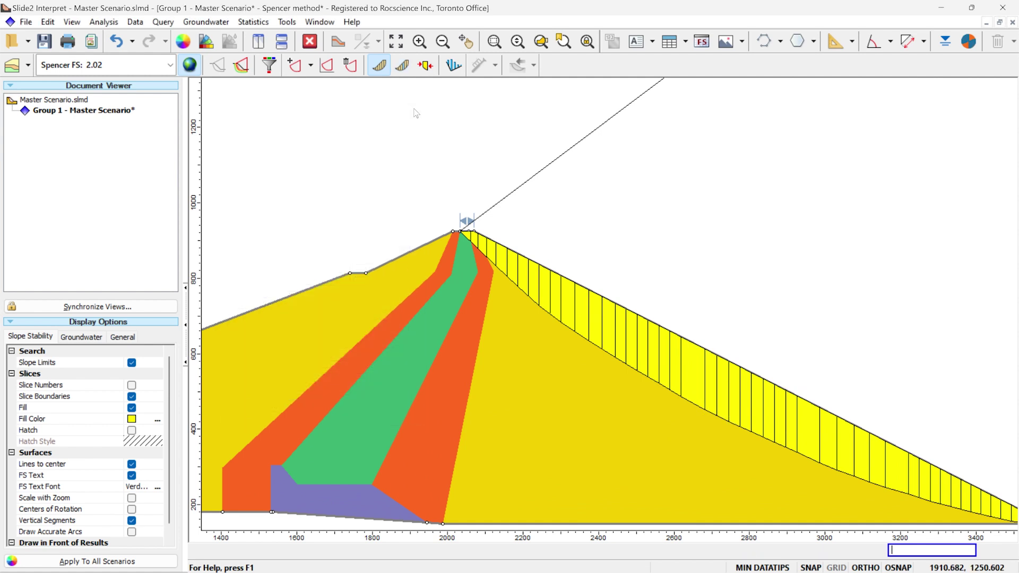
{"action": "left_click", "coordinate": [386, 72]}
{"action": "scroll", "coordinate": [619, 310], "scroll_direction": "down", "scroll_amount": 4}
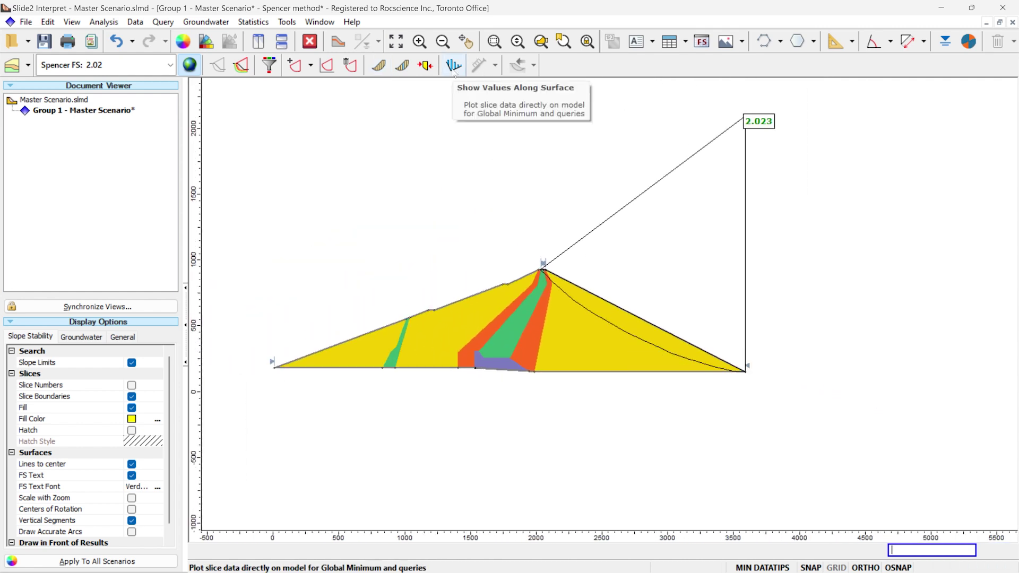
{"action": "left_click", "coordinate": [453, 65]}
{"action": "left_click", "coordinate": [180, 111]}
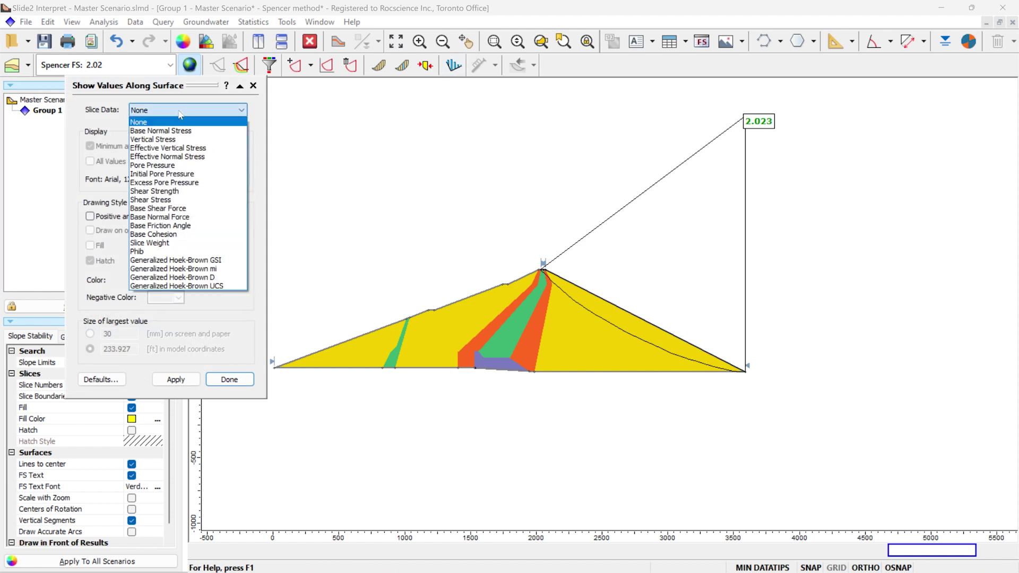
{"action": "left_click", "coordinate": [172, 234]}
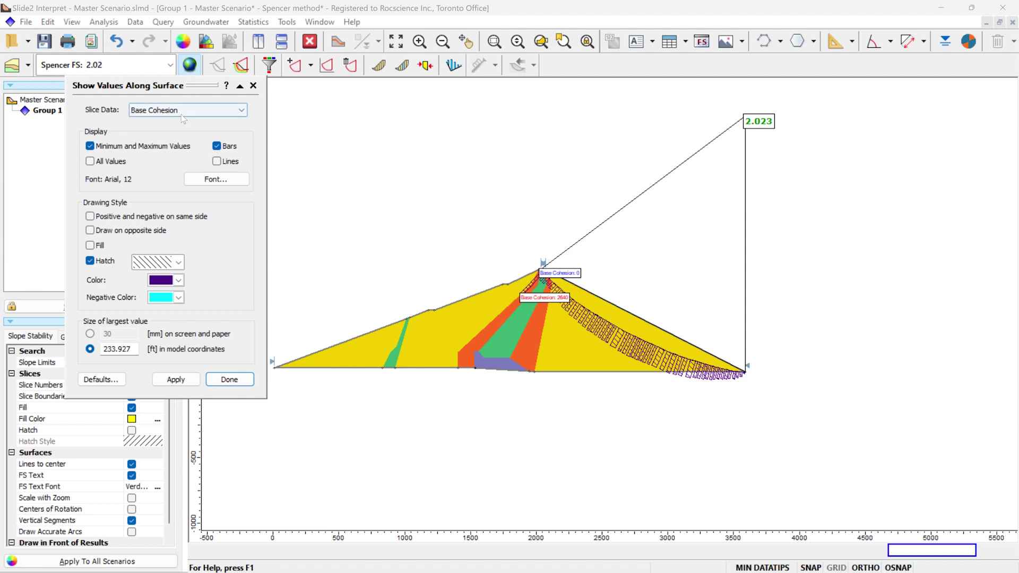
{"action": "left_click", "coordinate": [187, 110]}
{"action": "left_click", "coordinate": [174, 225]}
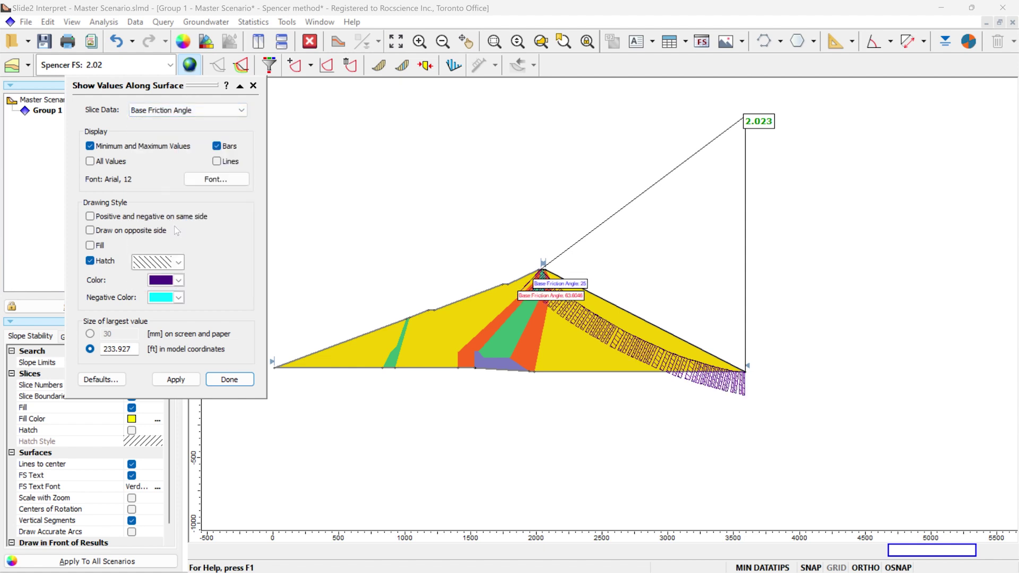
{"action": "left_click", "coordinate": [216, 110]}
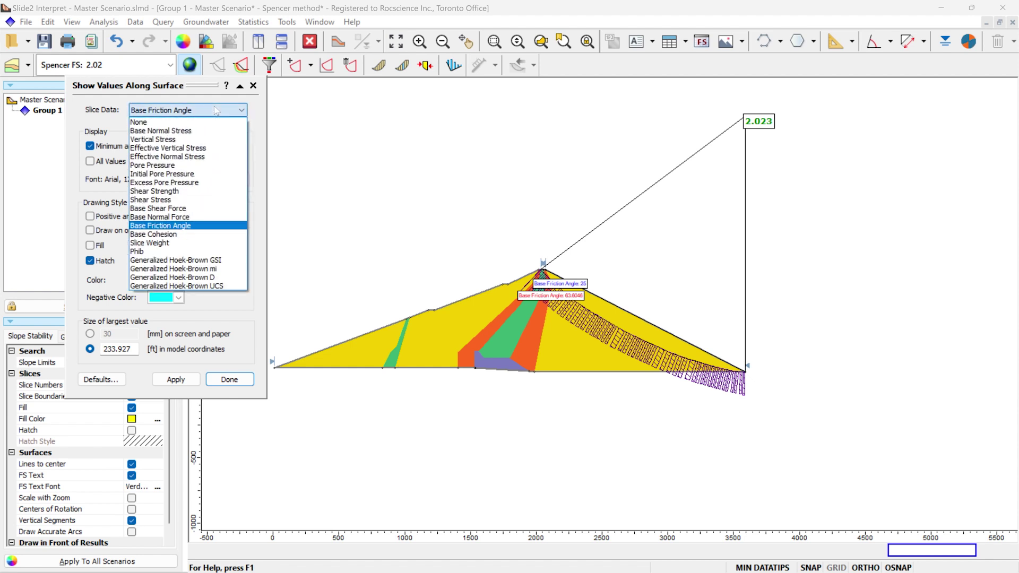
{"action": "left_click", "coordinate": [183, 191]}
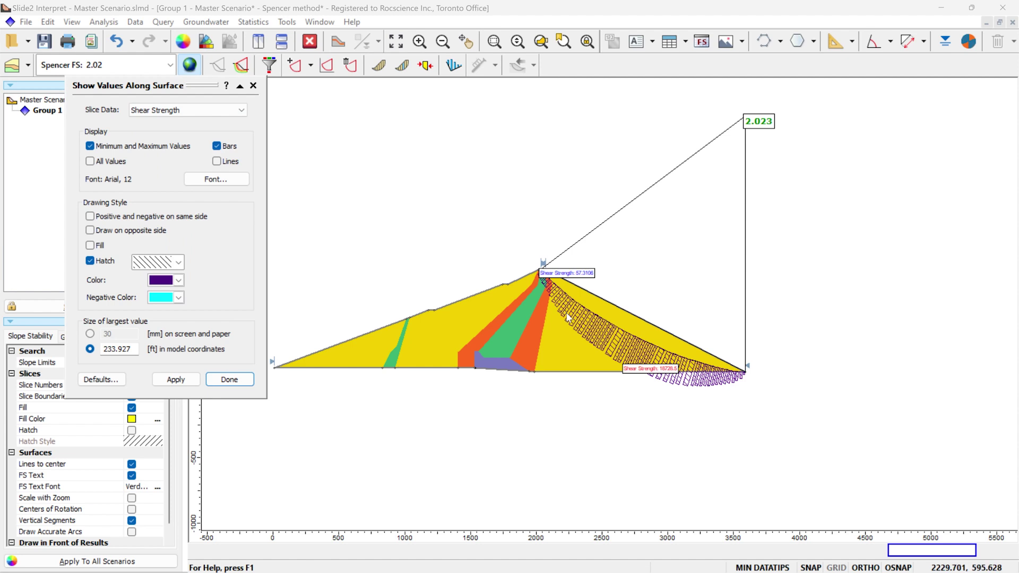
{"action": "scroll", "coordinate": [569, 314], "scroll_direction": "up", "scroll_amount": 2}
{"action": "scroll", "coordinate": [568, 314], "scroll_direction": "up", "scroll_amount": 3}
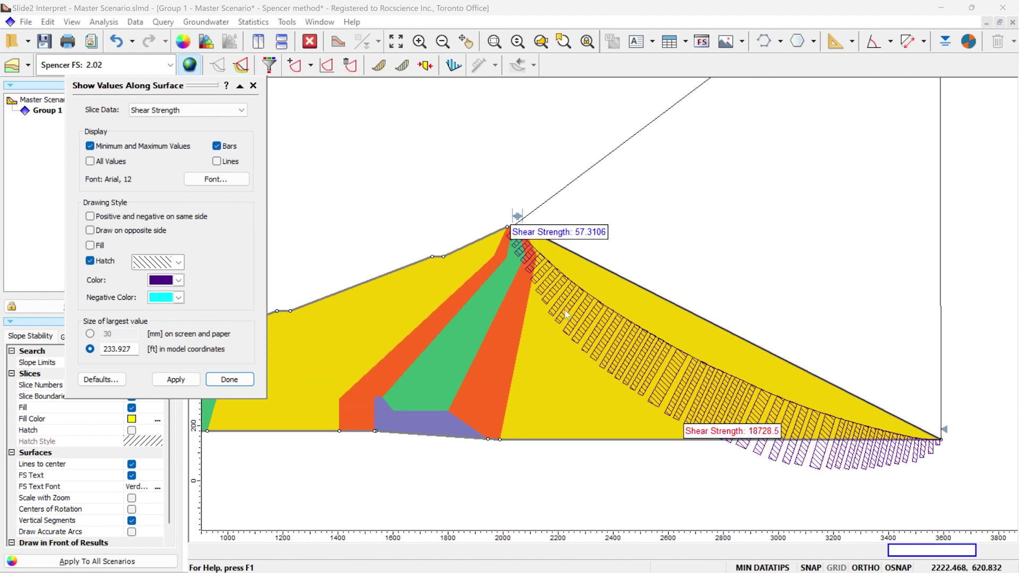
{"action": "scroll", "coordinate": [567, 314], "scroll_direction": "up", "scroll_amount": 1}
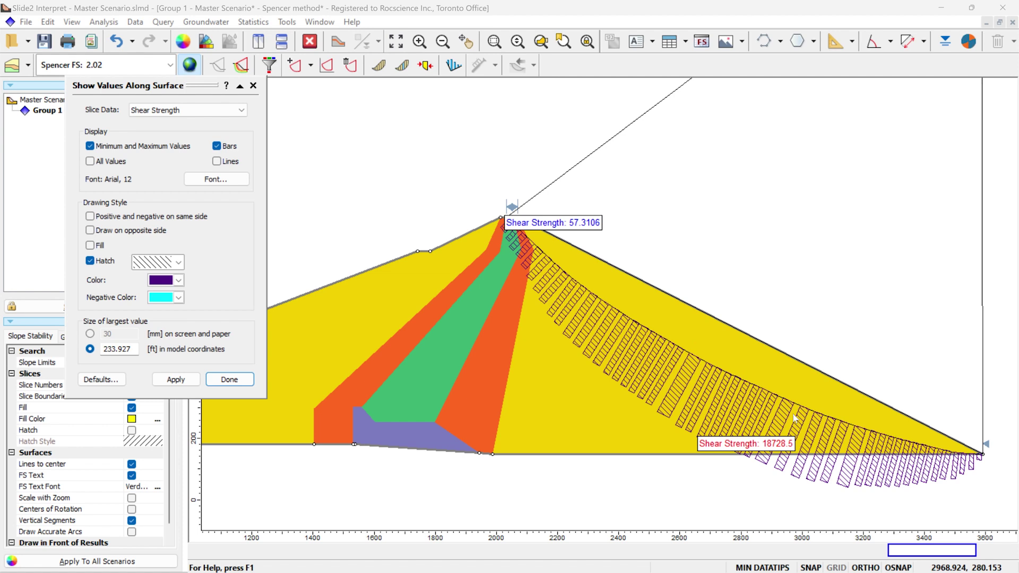
{"action": "left_click", "coordinate": [181, 112]}
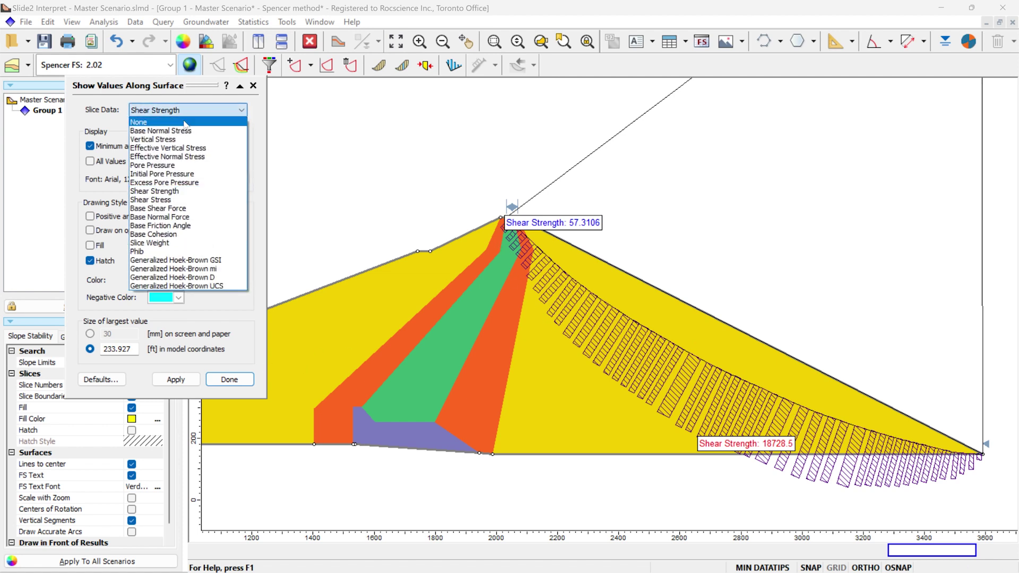
{"action": "left_click", "coordinate": [185, 123]}
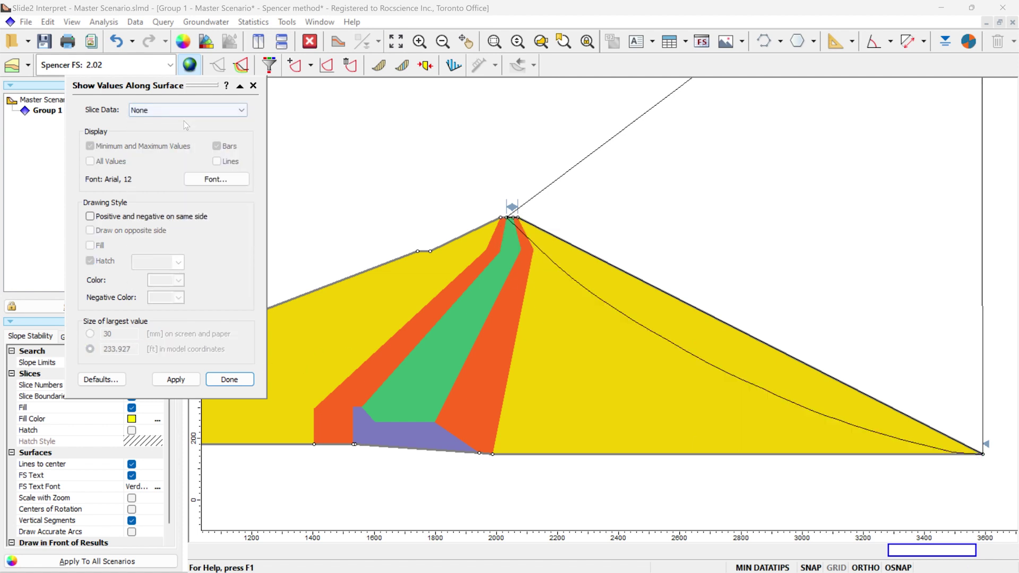
{"action": "left_click", "coordinate": [254, 86]}
{"action": "scroll", "coordinate": [641, 384], "scroll_direction": "down", "scroll_amount": 4}
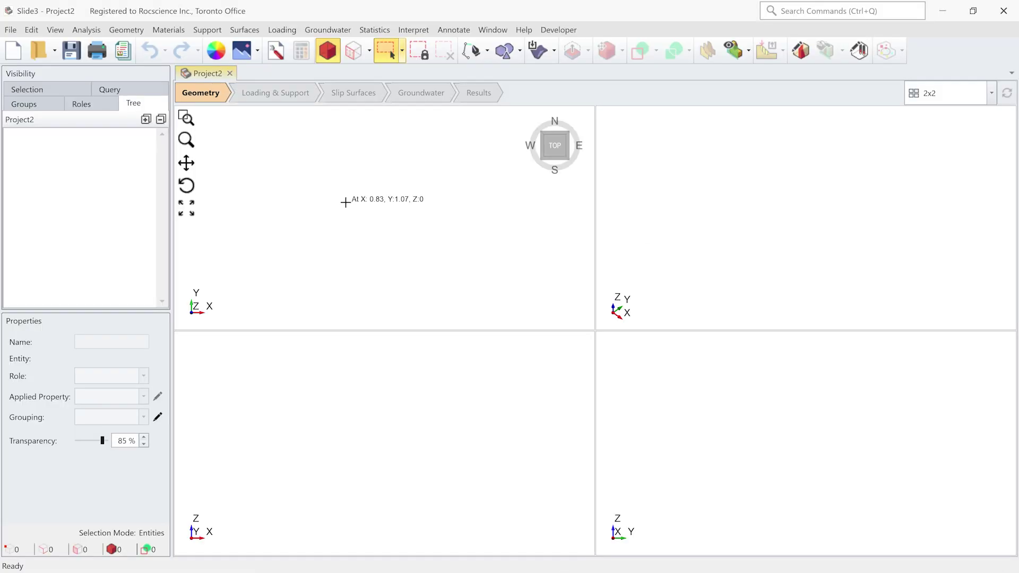
Step: Import the Slide2 file '0-Power Curve - Shear Normal' into Slide3, extruded 7160 ft deep
{"action": "left_click", "coordinate": [10, 30]}
{"action": "mouse_move", "coordinate": [38, 154]}
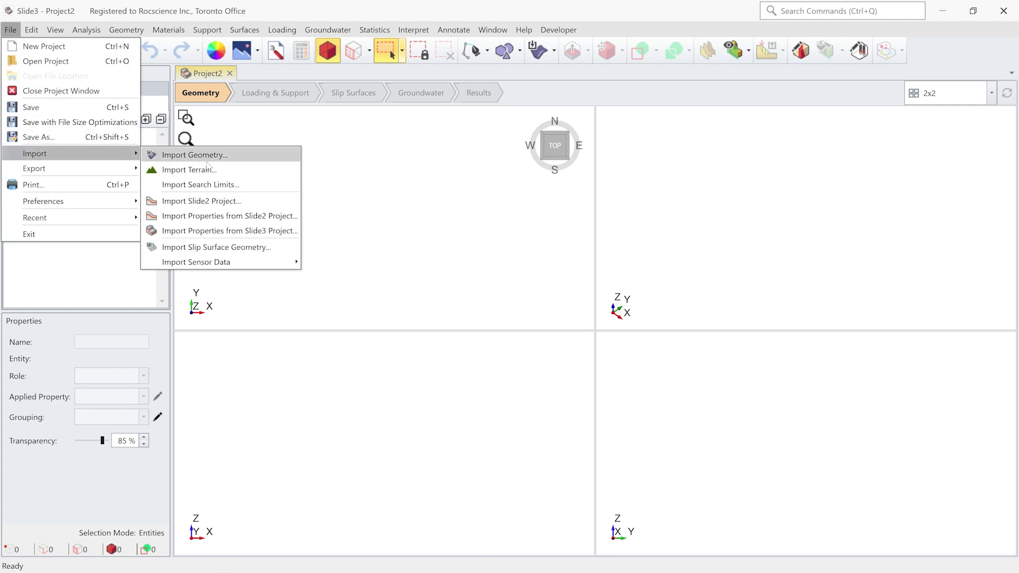
{"action": "left_click", "coordinate": [557, 232]}
{"action": "key", "text": "alt+Tab"}
{"action": "left_click_drag", "start_coordinate": [394, 61], "coordinate": [757, 109]}
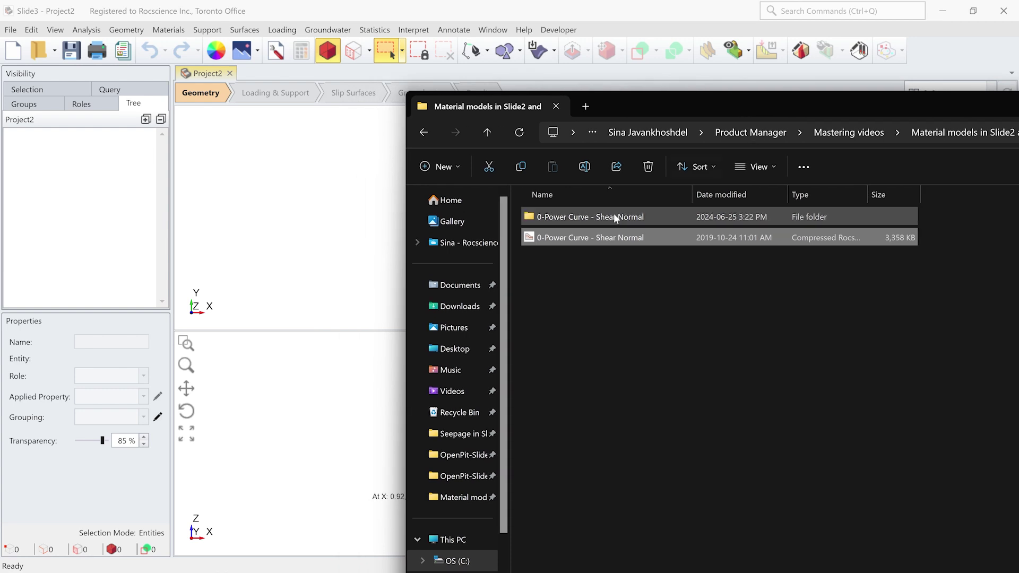
{"action": "left_click_drag", "start_coordinate": [594, 240], "coordinate": [303, 228]}
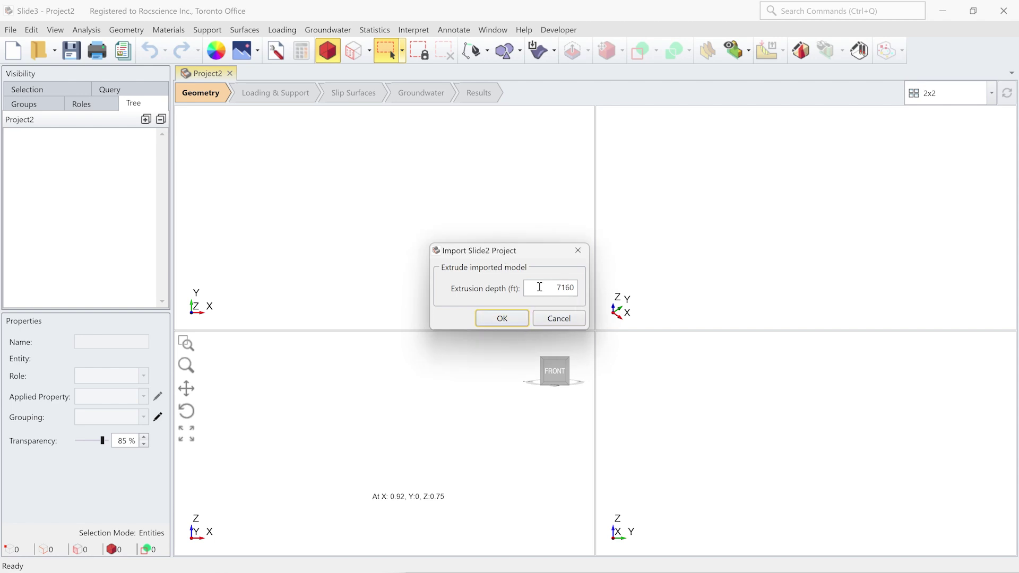
{"action": "left_click", "coordinate": [505, 320]}
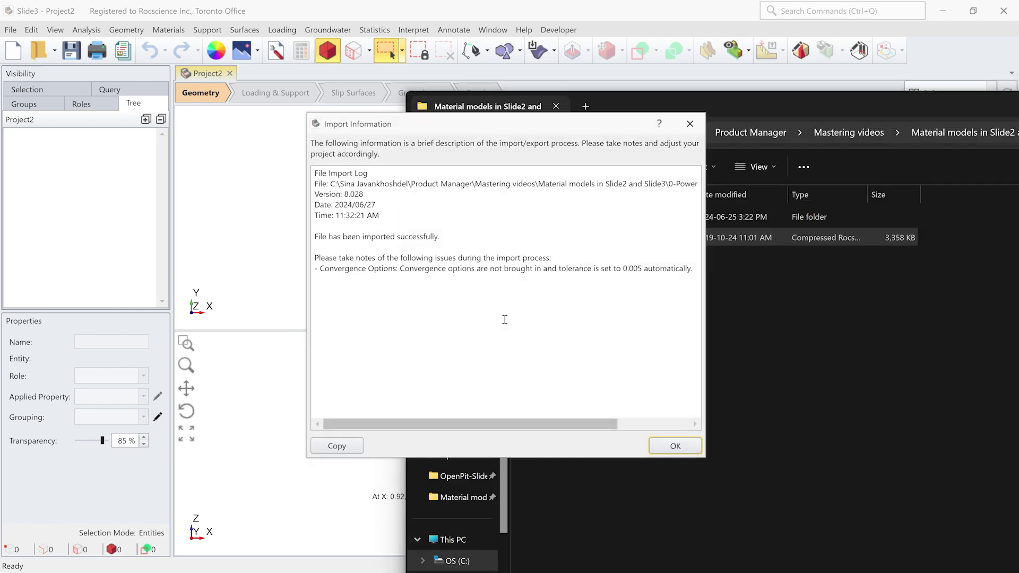
{"action": "left_click", "coordinate": [675, 447]}
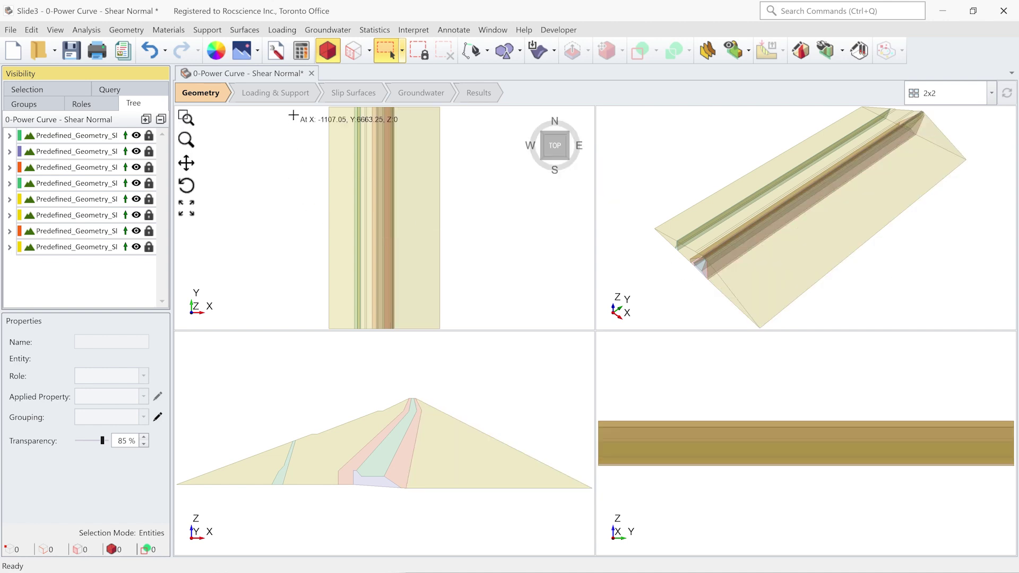
{"action": "left_click", "coordinate": [169, 30]}
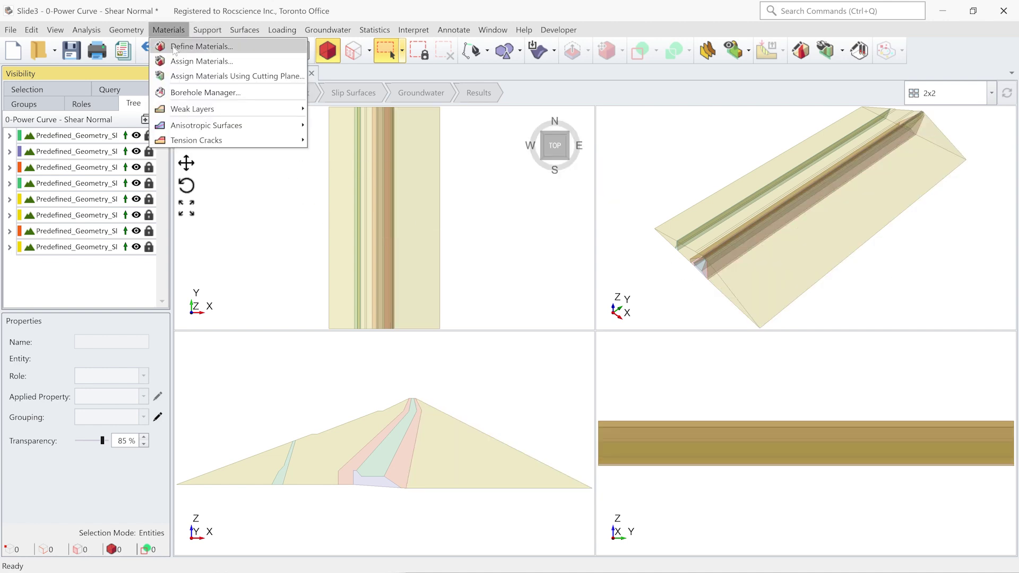
{"action": "left_click", "coordinate": [201, 47]}
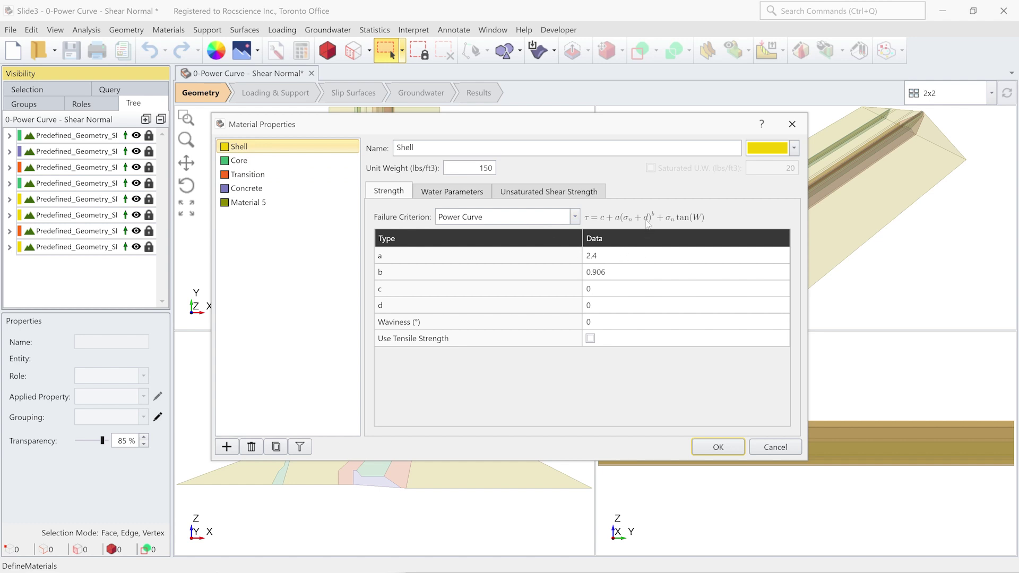
{"action": "left_click", "coordinate": [297, 161]}
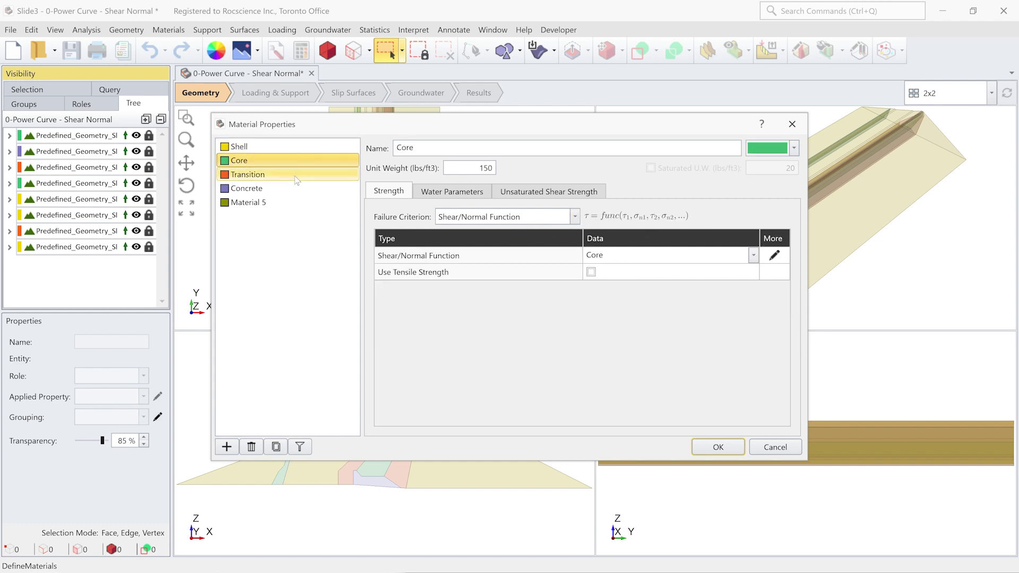
{"action": "left_click", "coordinate": [296, 175]}
{"action": "key", "text": "Down"}
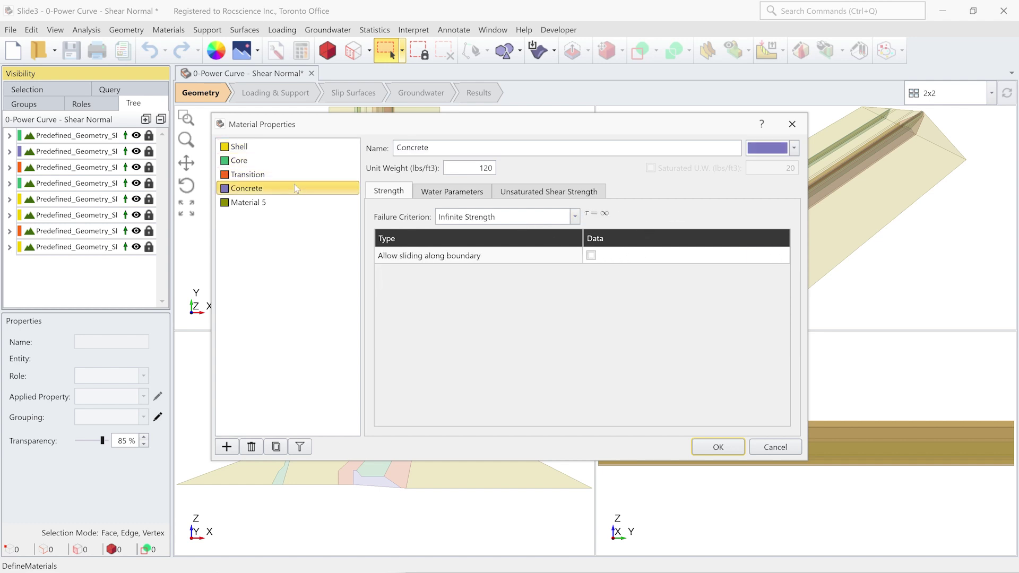
{"action": "key", "text": "Up"}
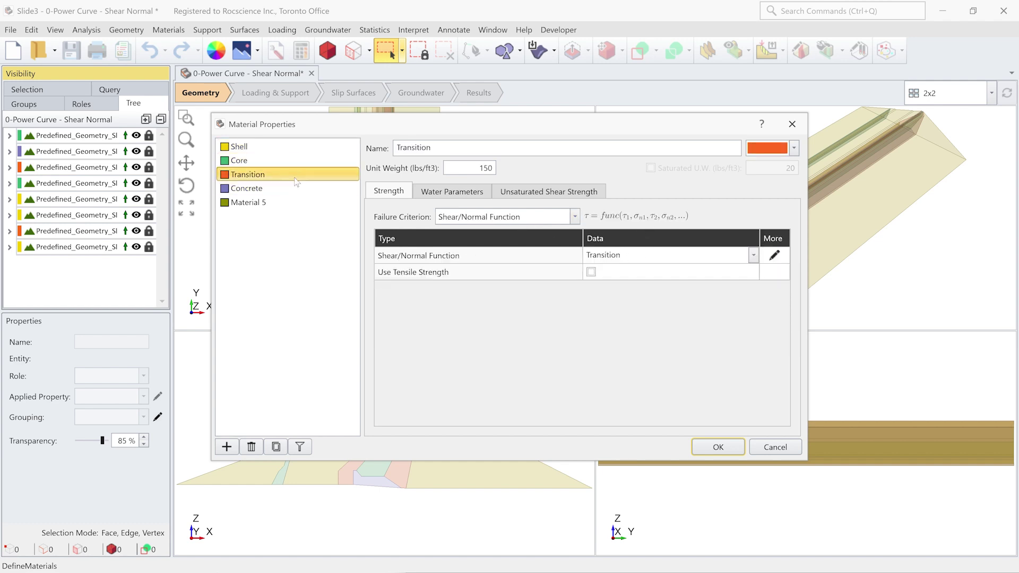
{"action": "left_click", "coordinate": [775, 256]}
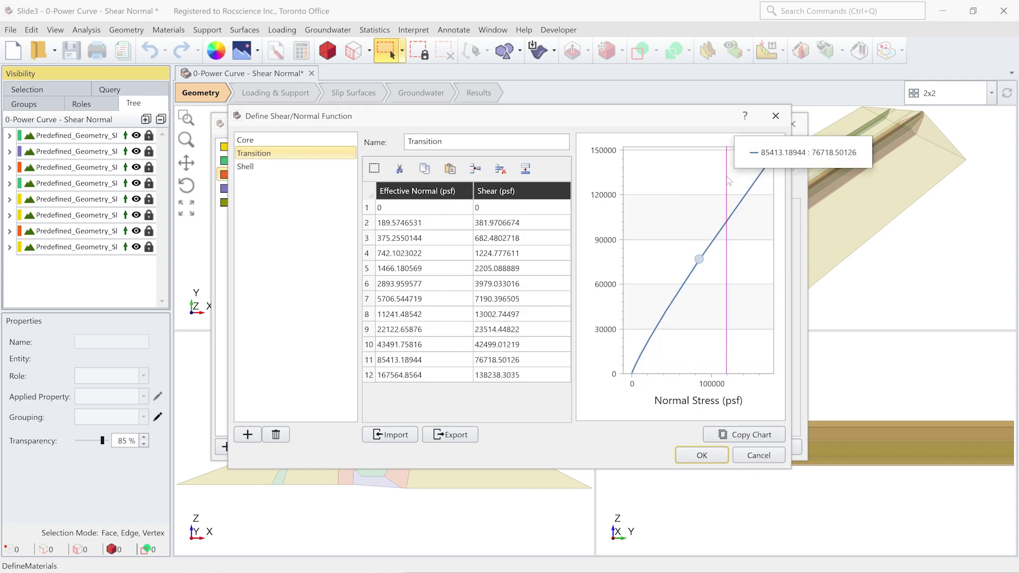
{"action": "left_click", "coordinate": [758, 456]}
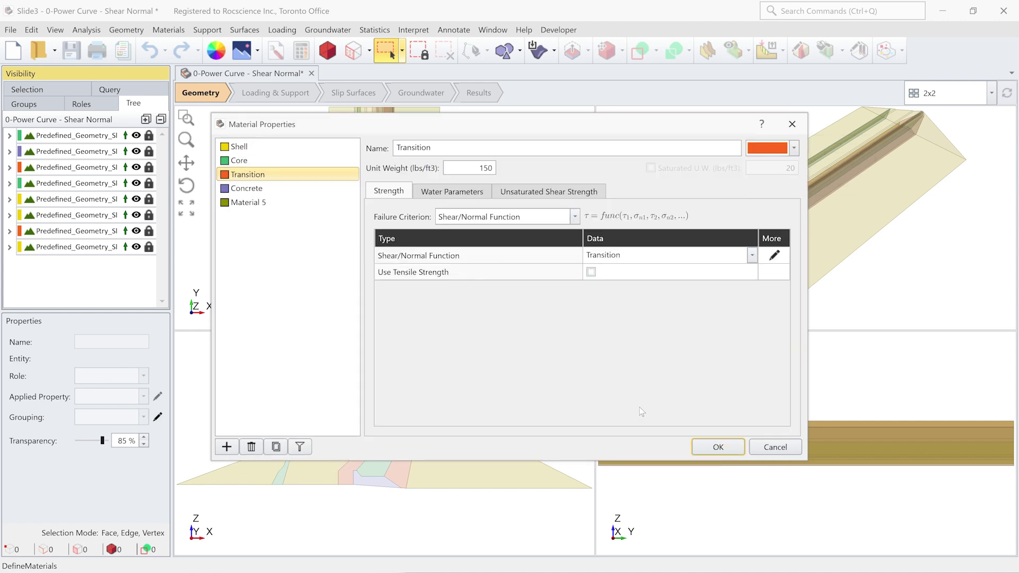
{"action": "left_click", "coordinate": [775, 448]}
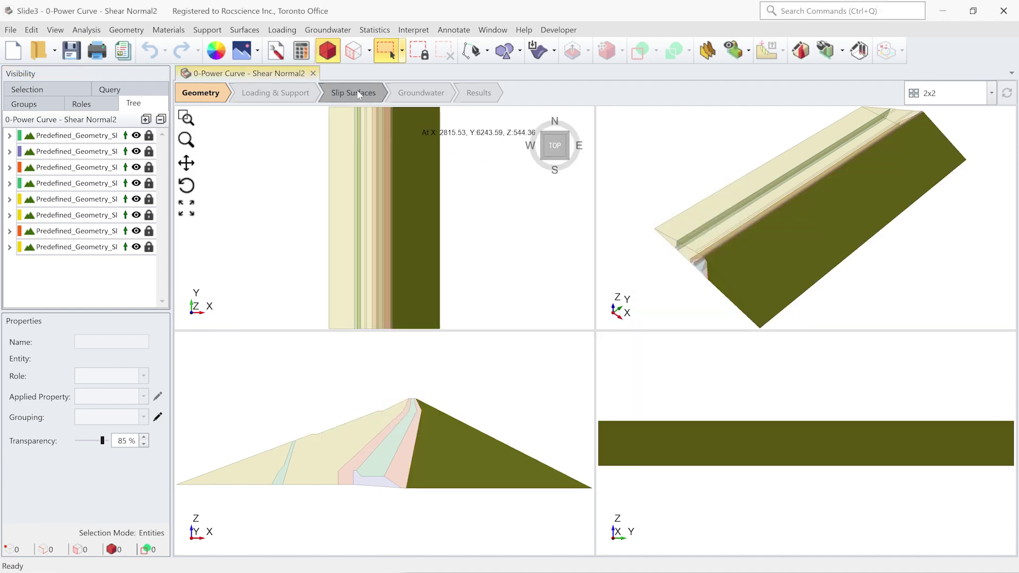
Step: Compute the 3D dam and view its FS 2.045 slip surface from a low, frontal angle
{"action": "left_click", "coordinate": [301, 50]}
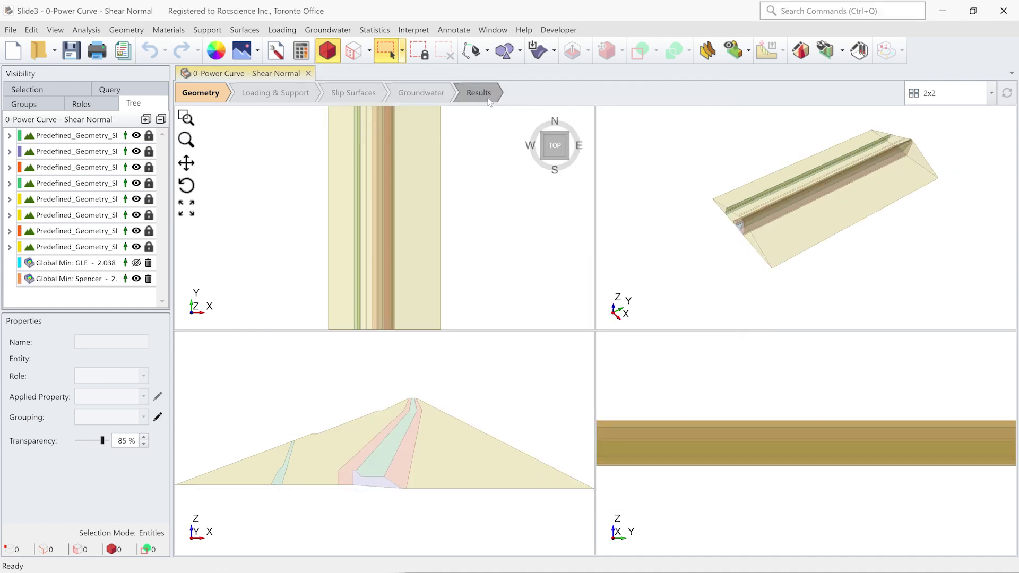
{"action": "left_click", "coordinate": [488, 97]}
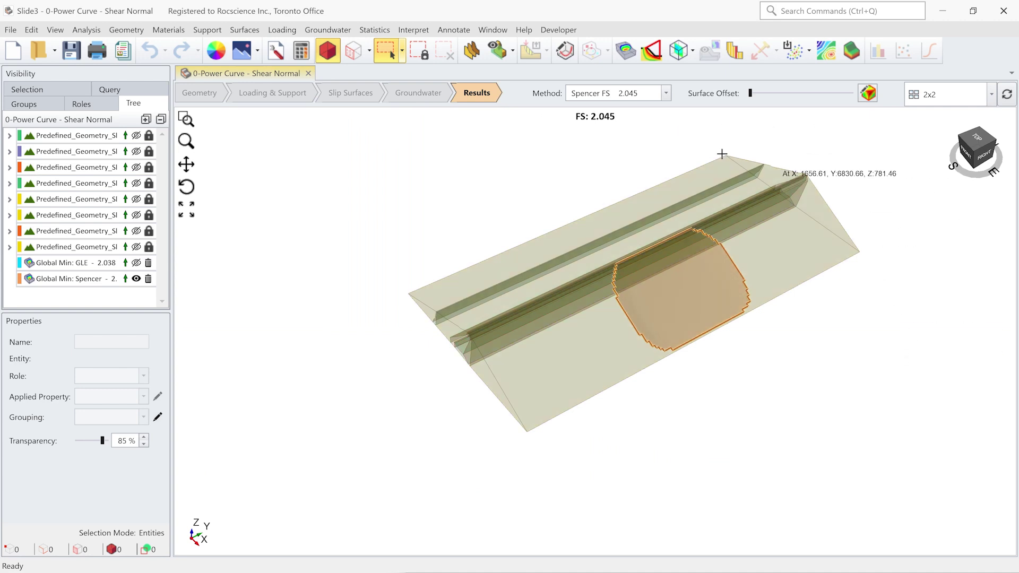
{"action": "left_click_drag", "start_coordinate": [837, 271], "coordinate": [832, 344]}
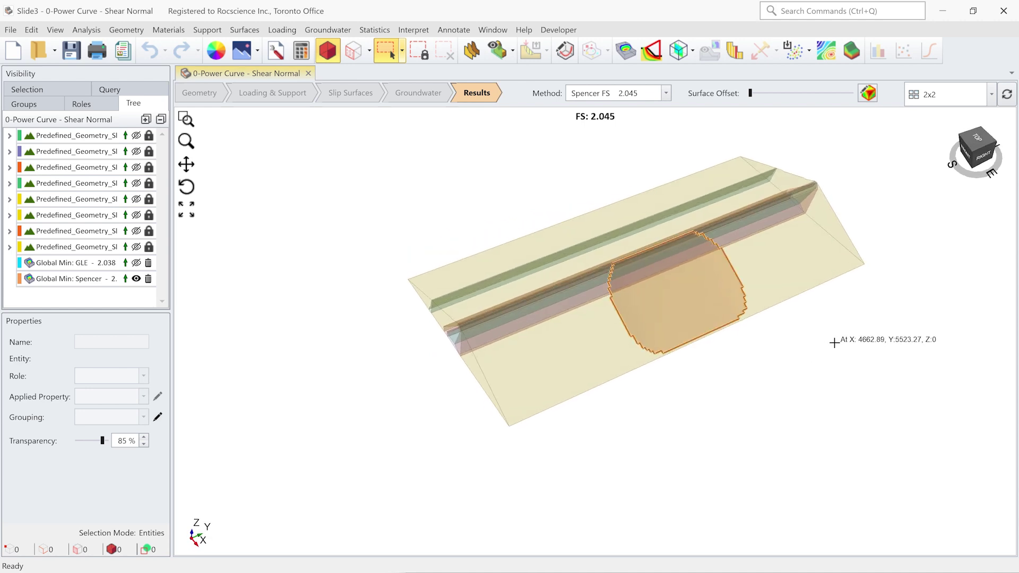
{"action": "scroll", "coordinate": [870, 178], "scroll_direction": "up", "scroll_amount": 1}
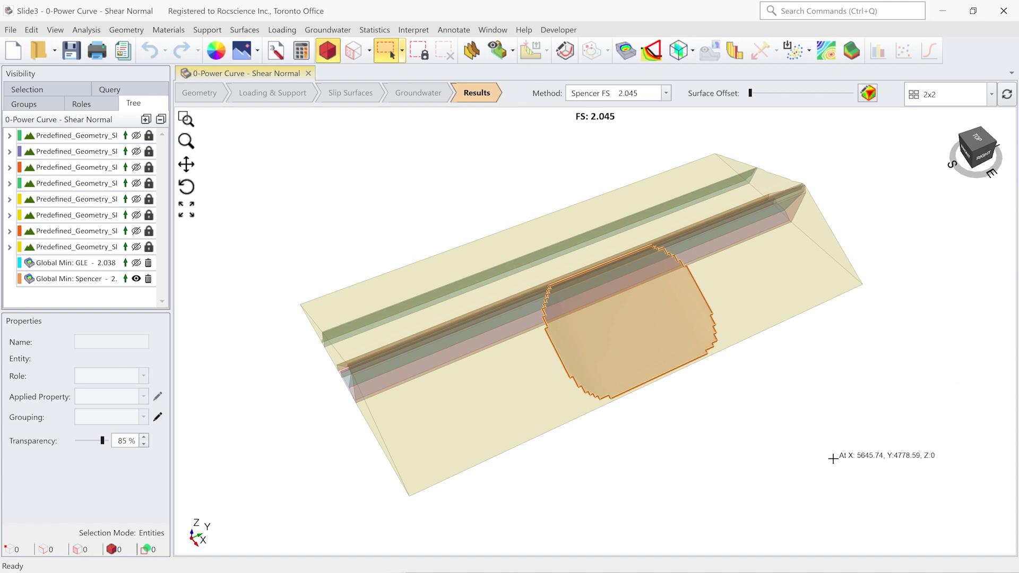
{"action": "left_click_drag", "start_coordinate": [832, 459], "coordinate": [784, 409]}
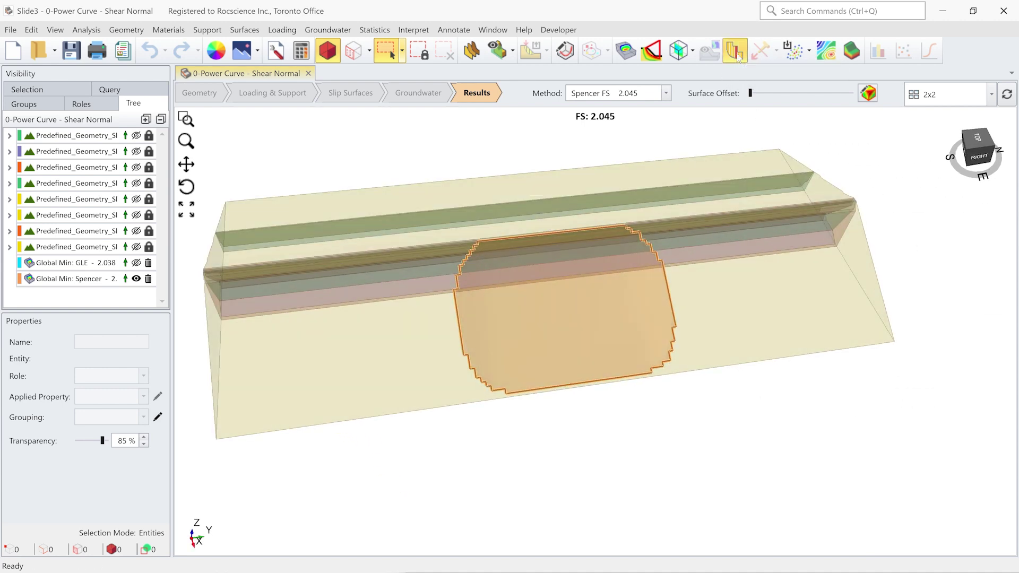
{"action": "left_click", "coordinate": [736, 58]}
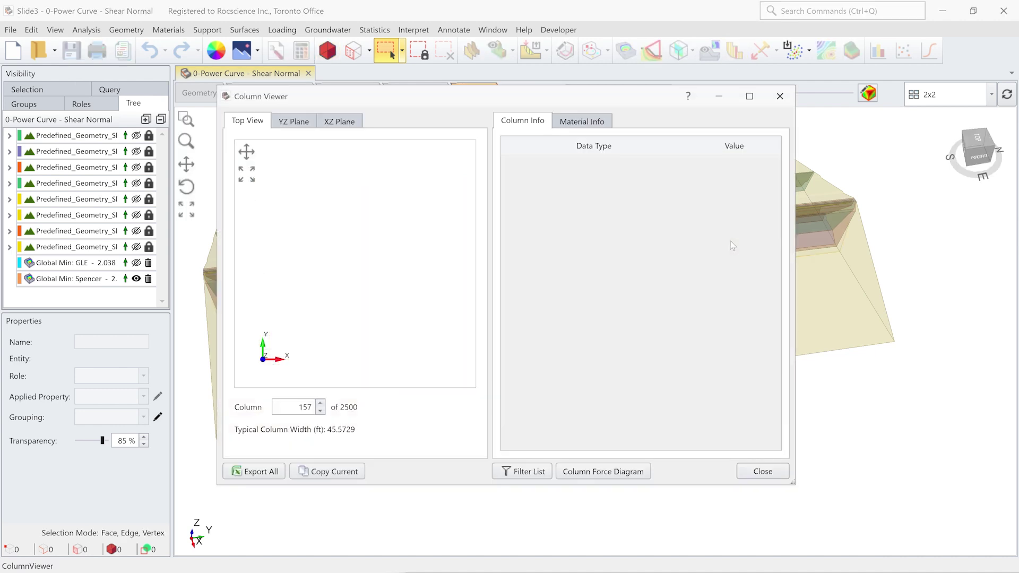
{"action": "left_click", "coordinate": [306, 233]}
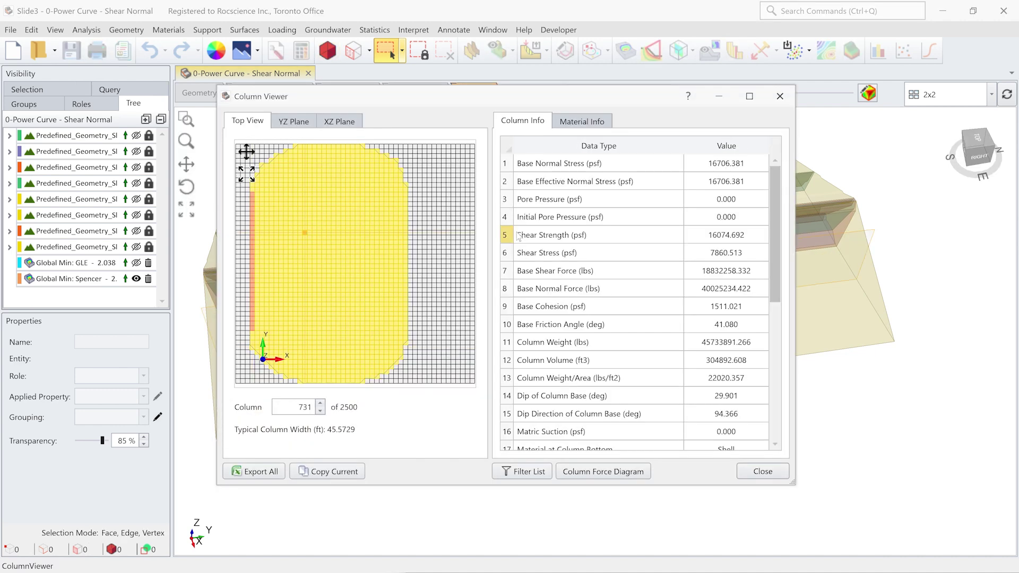
{"action": "scroll", "coordinate": [597, 243], "scroll_direction": "down", "scroll_amount": 1}
{"action": "scroll", "coordinate": [597, 243], "scroll_direction": "down", "scroll_amount": 4}
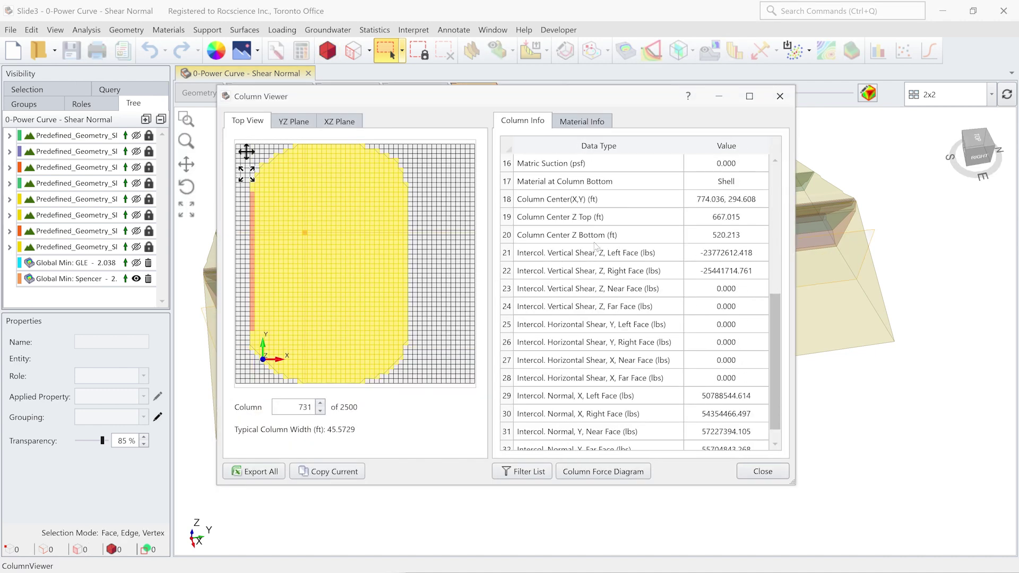
{"action": "scroll", "coordinate": [588, 326], "scroll_direction": "up", "scroll_amount": 5}
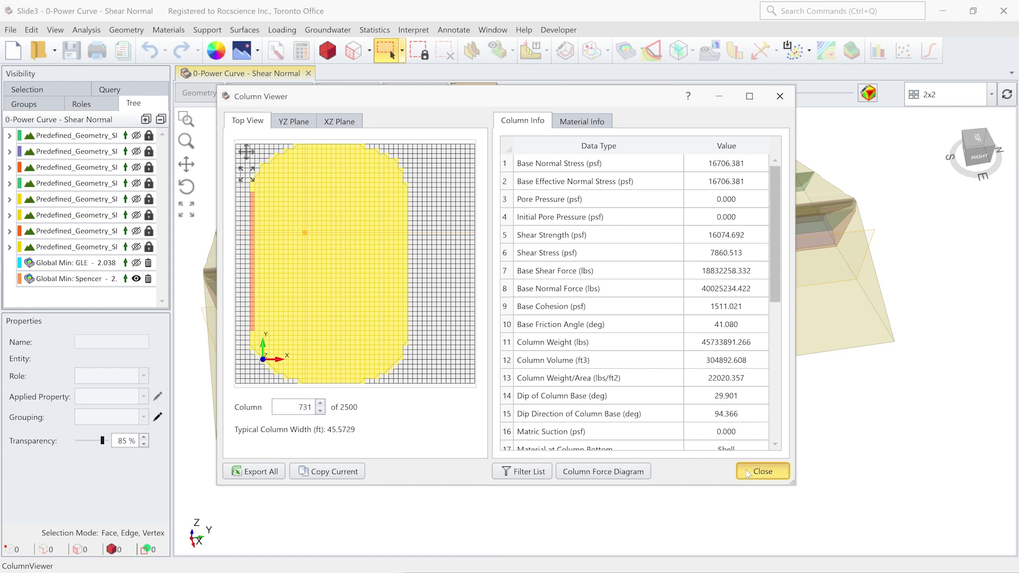
{"action": "left_click", "coordinate": [762, 472]}
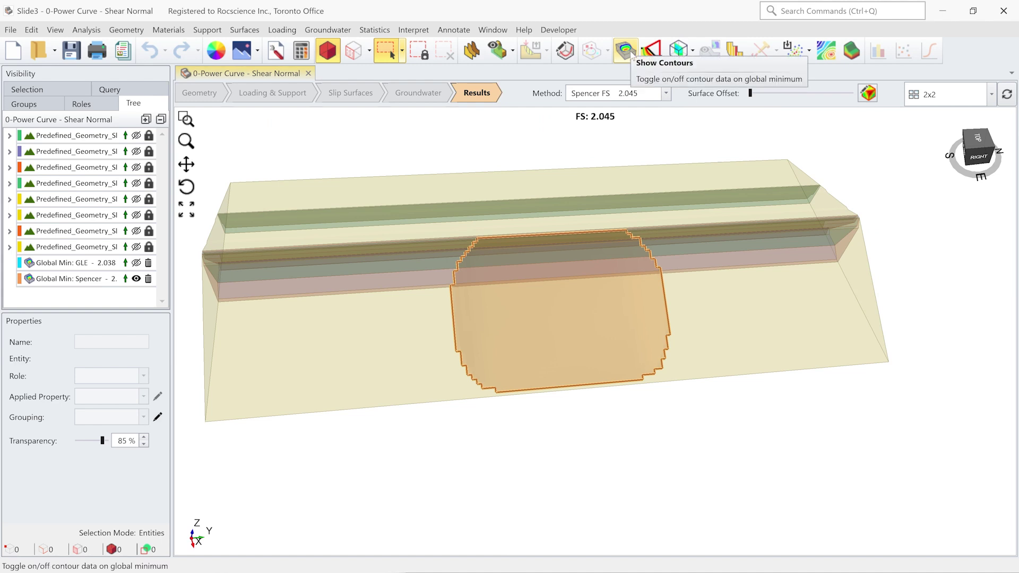
Step: Turn on slip surface contours, trying Shear Strength and then Base Cohesion as the data
{"action": "left_click", "coordinate": [630, 55]}
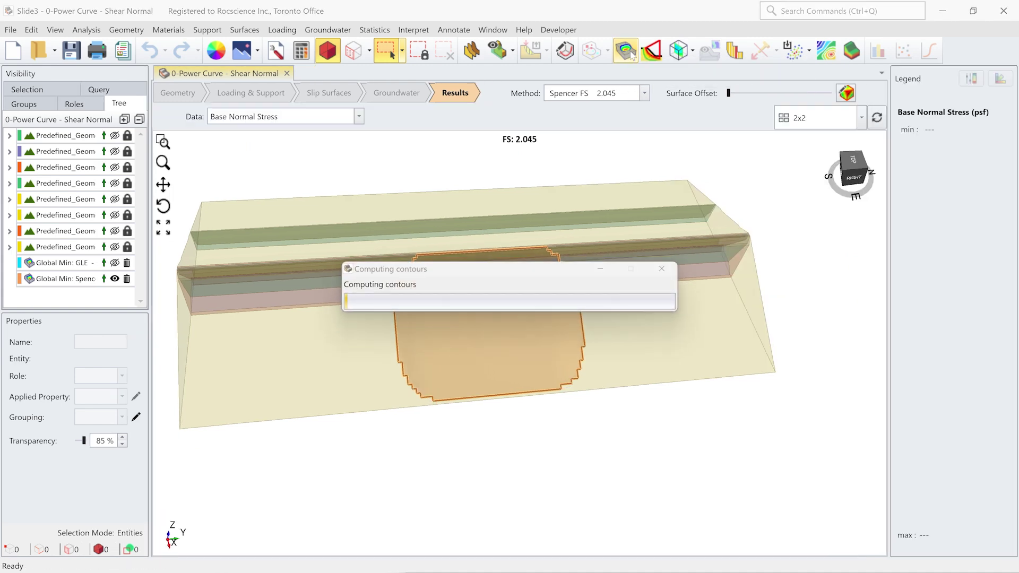
{"action": "scroll", "coordinate": [594, 170], "scroll_direction": "down", "scroll_amount": 2}
{"action": "left_click", "coordinate": [274, 118]}
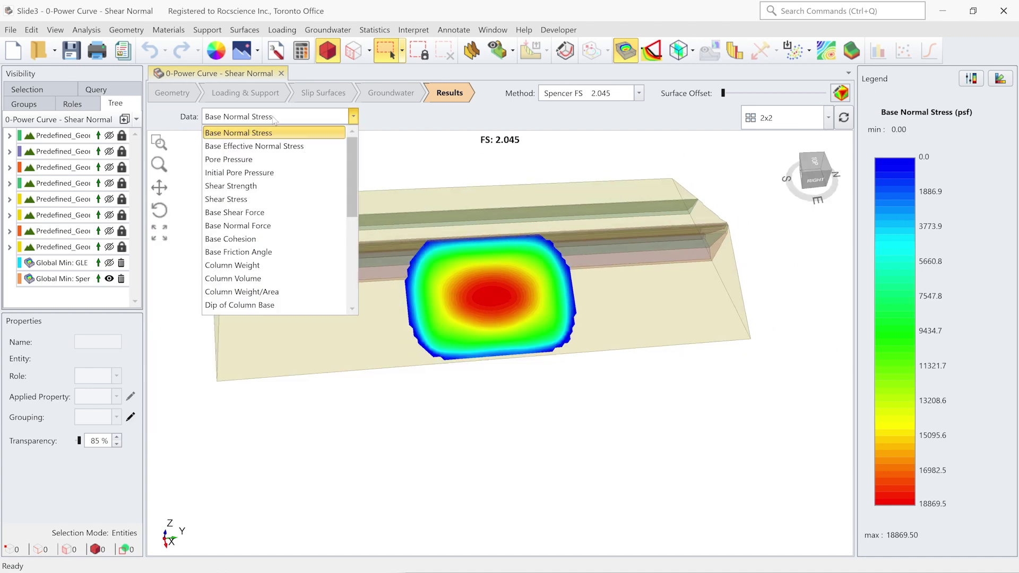
{"action": "left_click", "coordinate": [257, 187]}
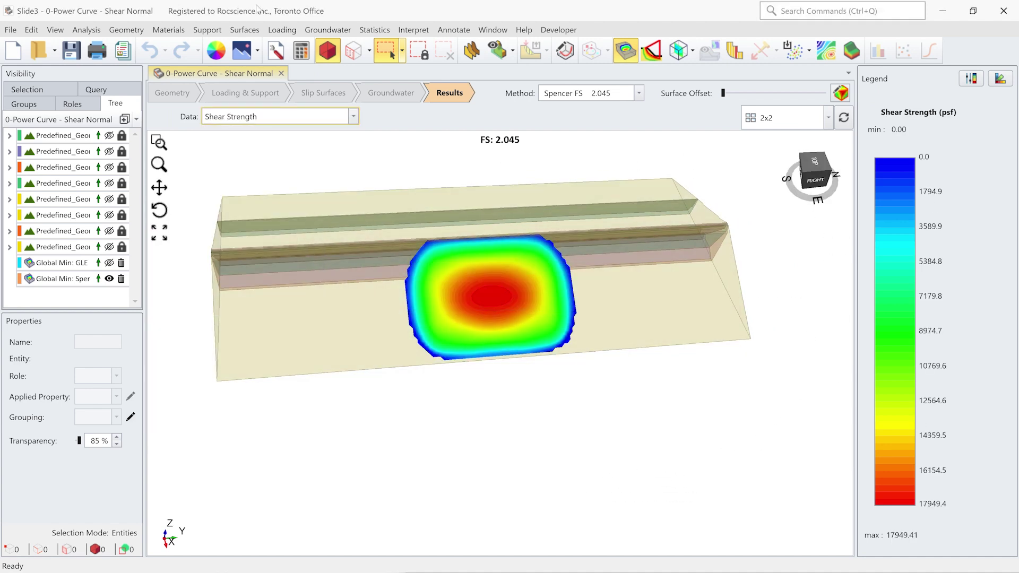
{"action": "left_click", "coordinate": [271, 116]}
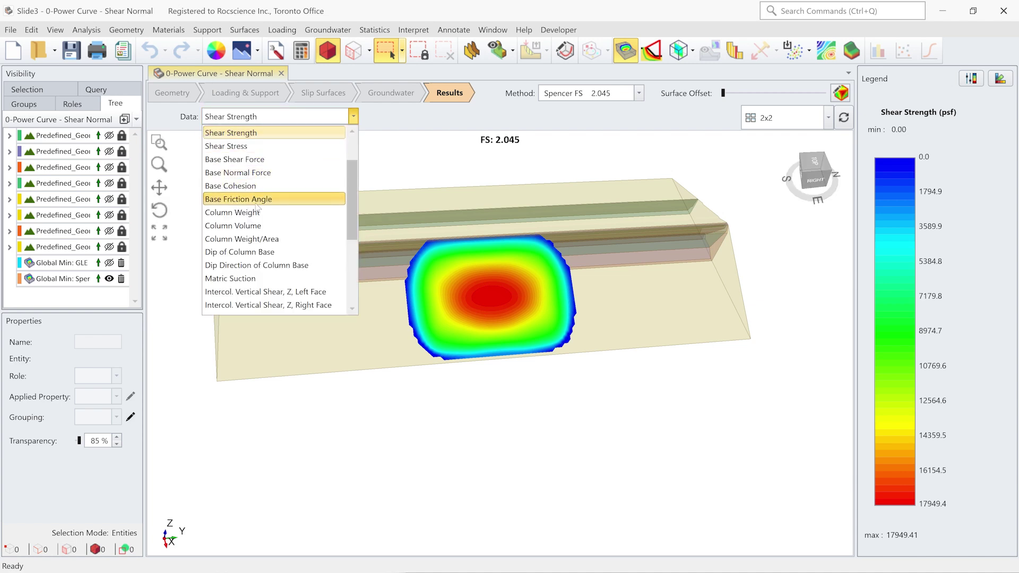
{"action": "scroll", "coordinate": [255, 227], "scroll_direction": "down", "scroll_amount": 2}
{"action": "scroll", "coordinate": [255, 227], "scroll_direction": "up", "scroll_amount": 2}
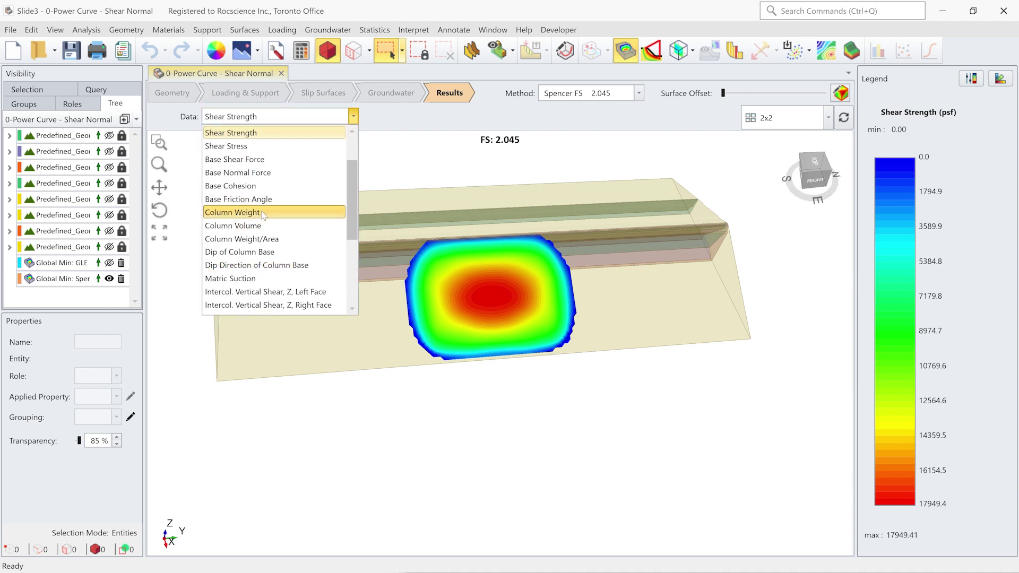
{"action": "left_click", "coordinate": [249, 185]}
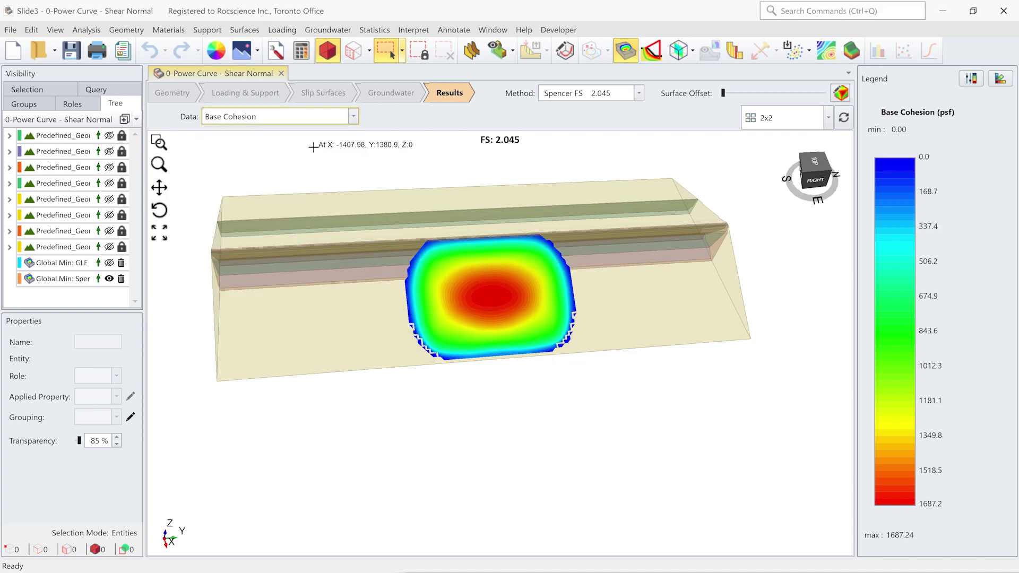
Step: Contour by Base Friction Angle, then return to Base Cohesion (0 to 1687.24 psf)
{"action": "left_click", "coordinate": [319, 115]}
{"action": "scroll", "coordinate": [276, 159], "scroll_direction": "up", "scroll_amount": 1}
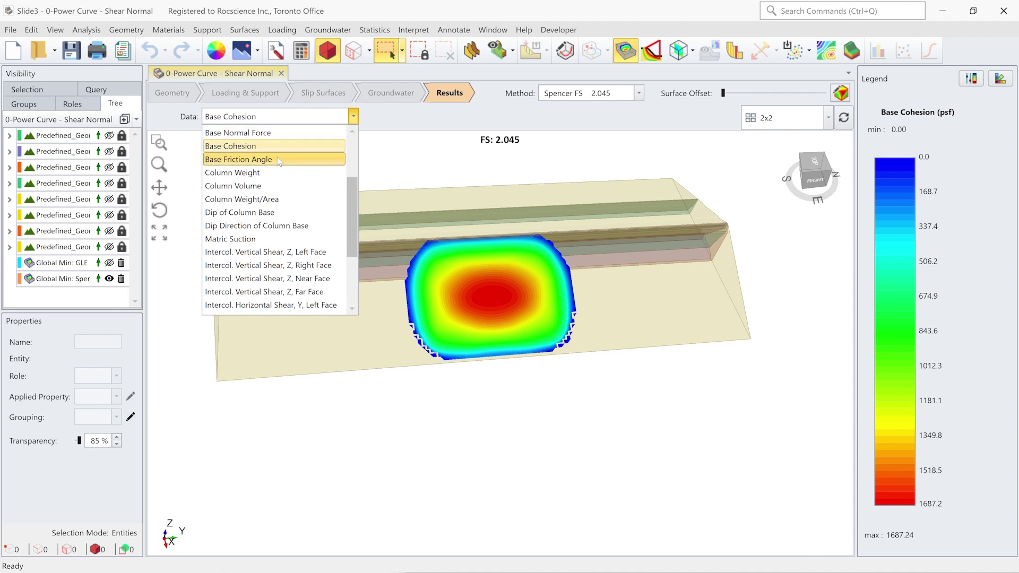
{"action": "left_click", "coordinate": [278, 161]}
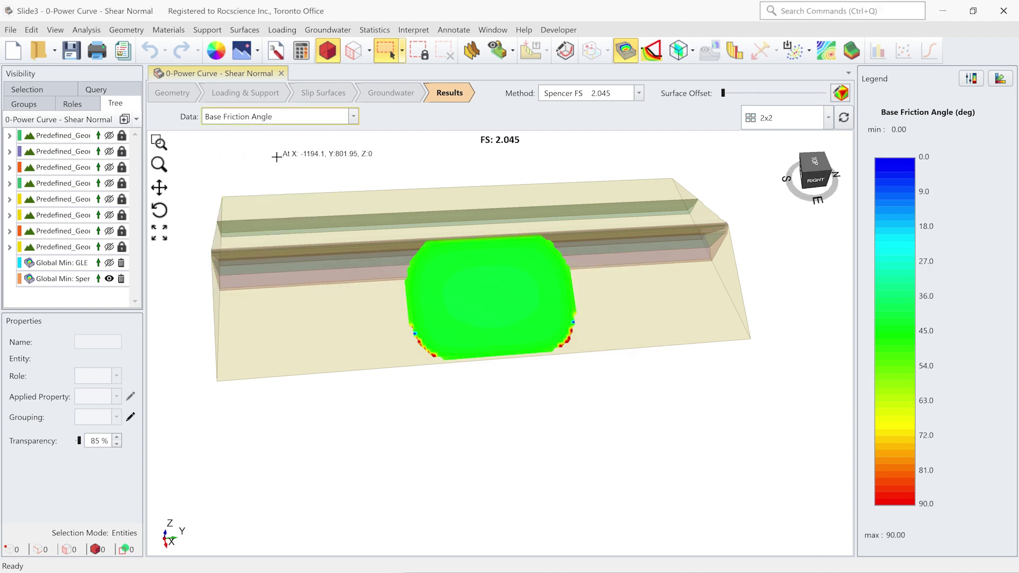
{"action": "left_click", "coordinate": [269, 118]}
{"action": "scroll", "coordinate": [271, 143], "scroll_direction": "up", "scroll_amount": 3}
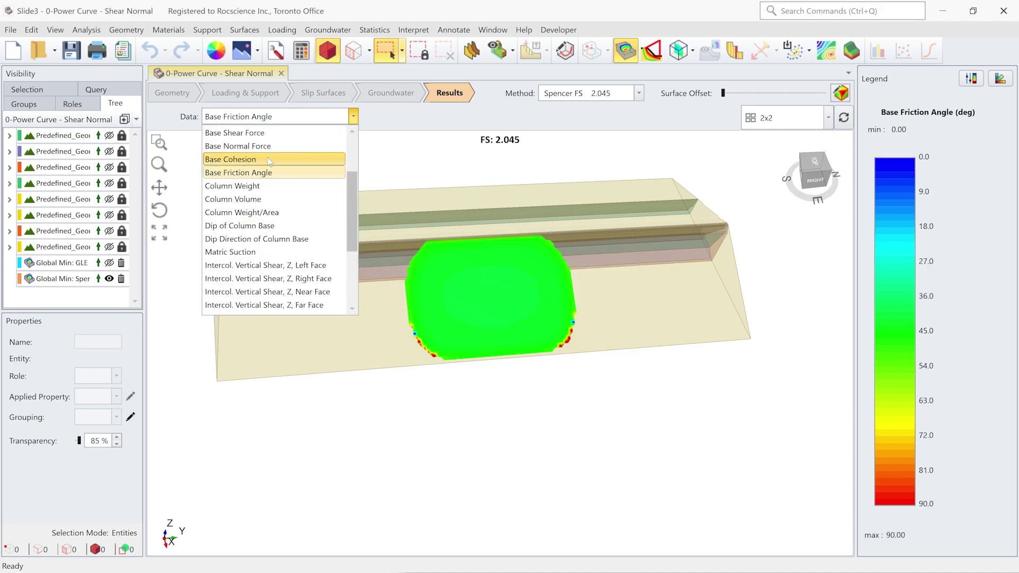
{"action": "left_click", "coordinate": [270, 159]}
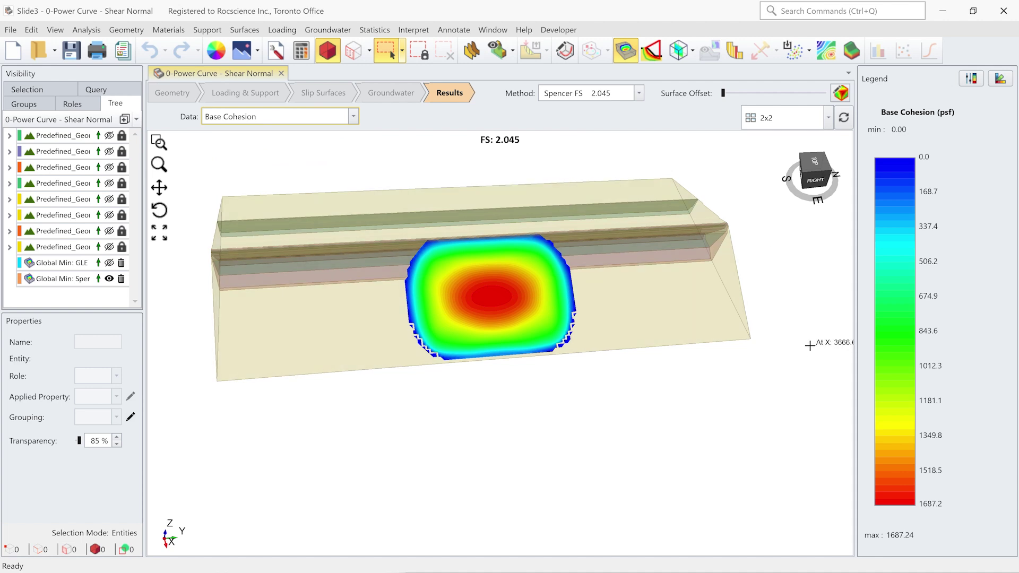
{"action": "scroll", "coordinate": [800, 343], "scroll_direction": "down", "scroll_amount": 1}
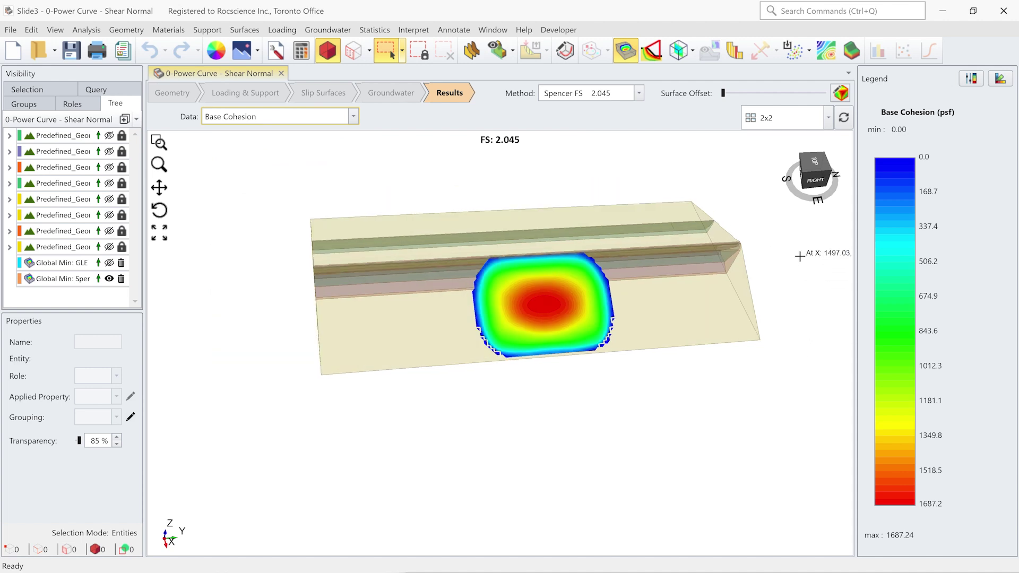